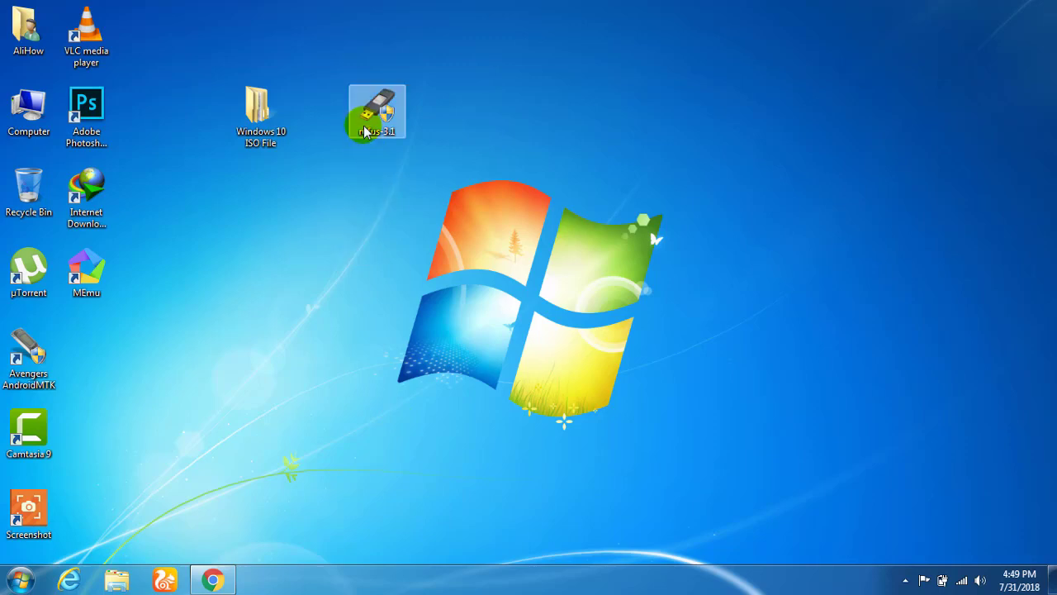
click(373, 135)
click(373, 135)
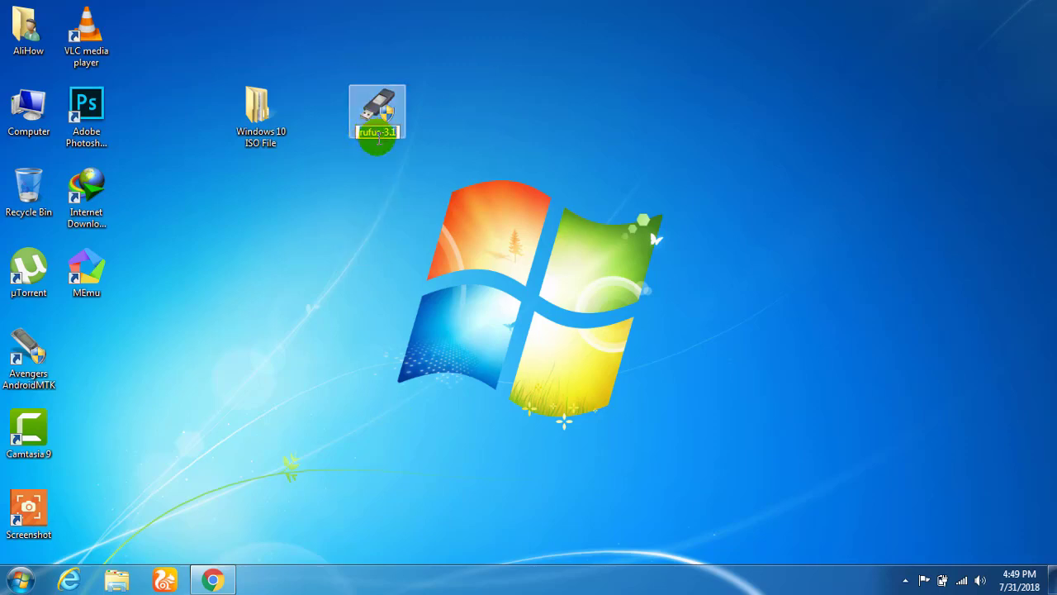
click(248, 131)
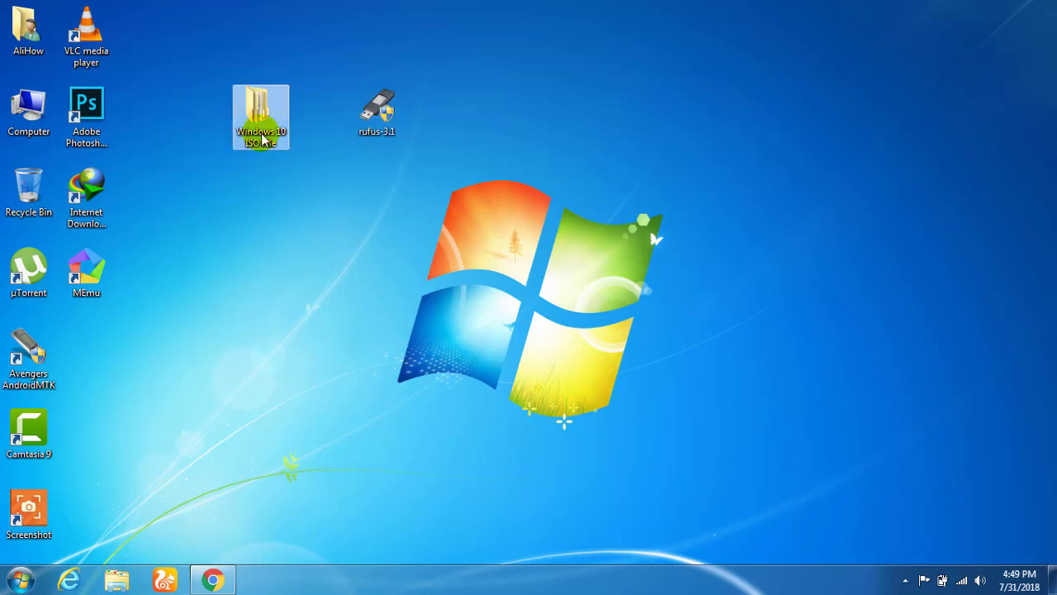
click(264, 142)
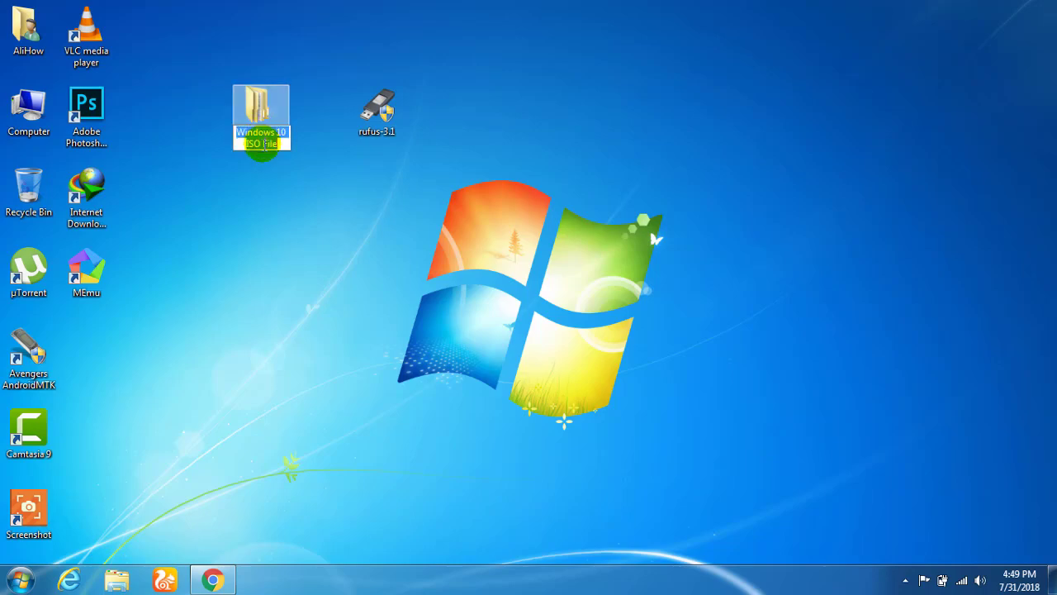
click(276, 206)
Switch to Chrome and search Google for "rufus".
click(213, 582)
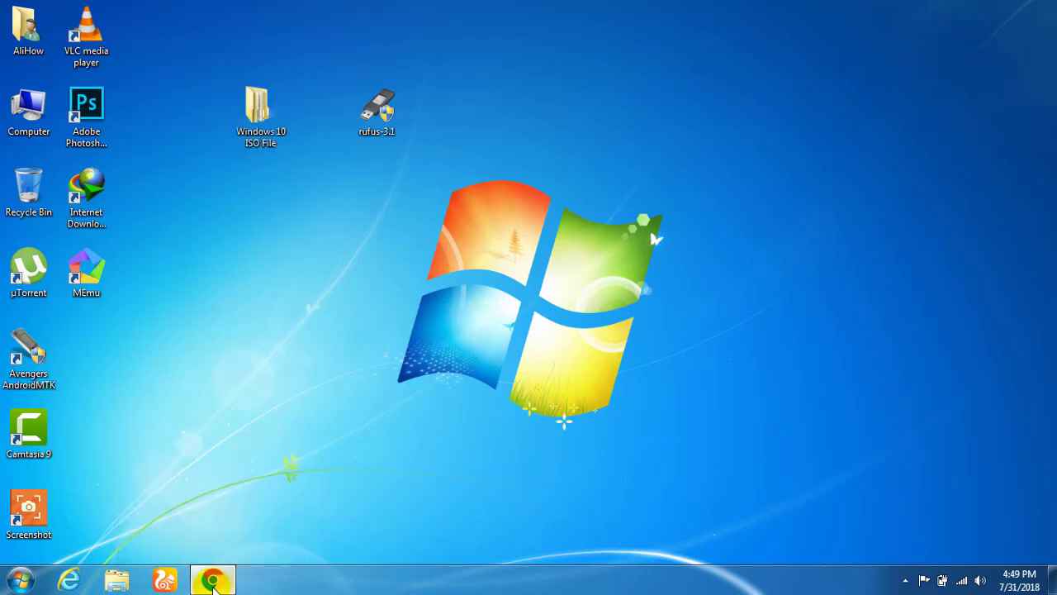
click(375, 316)
text(r)
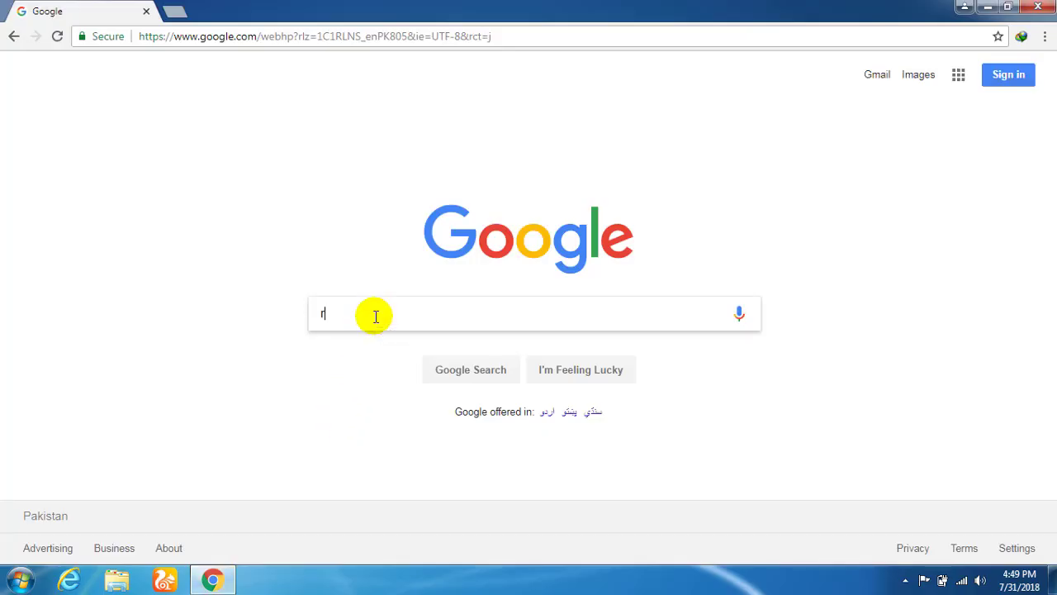
text(u)
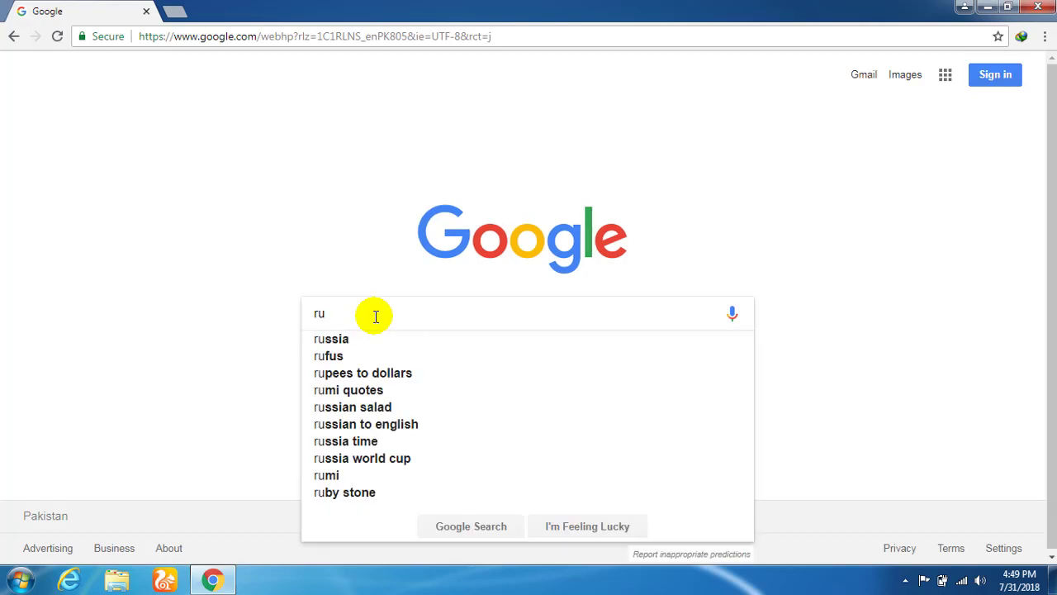
text(fus)
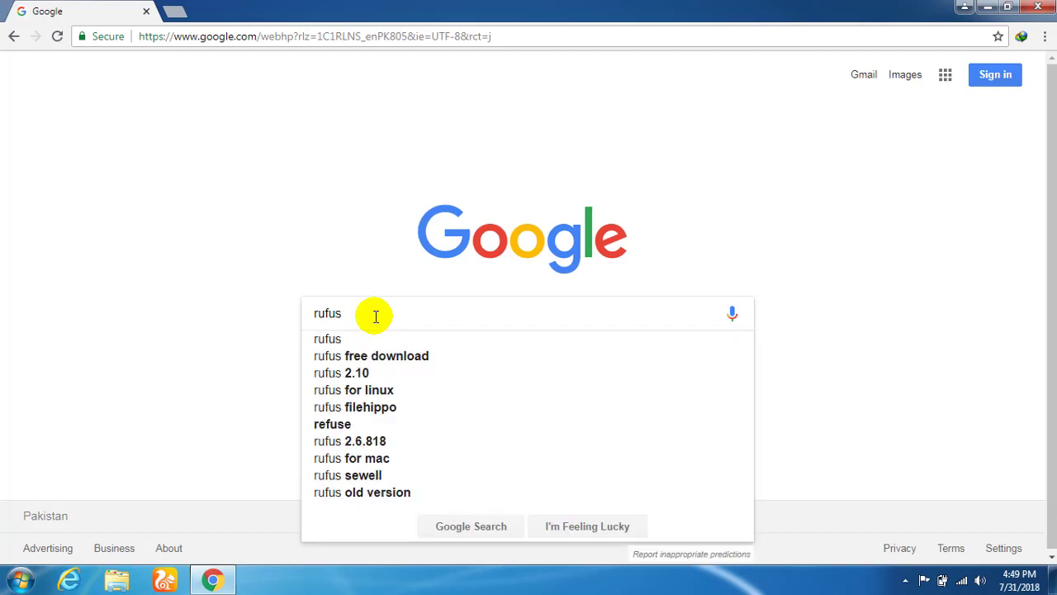
key(Return)
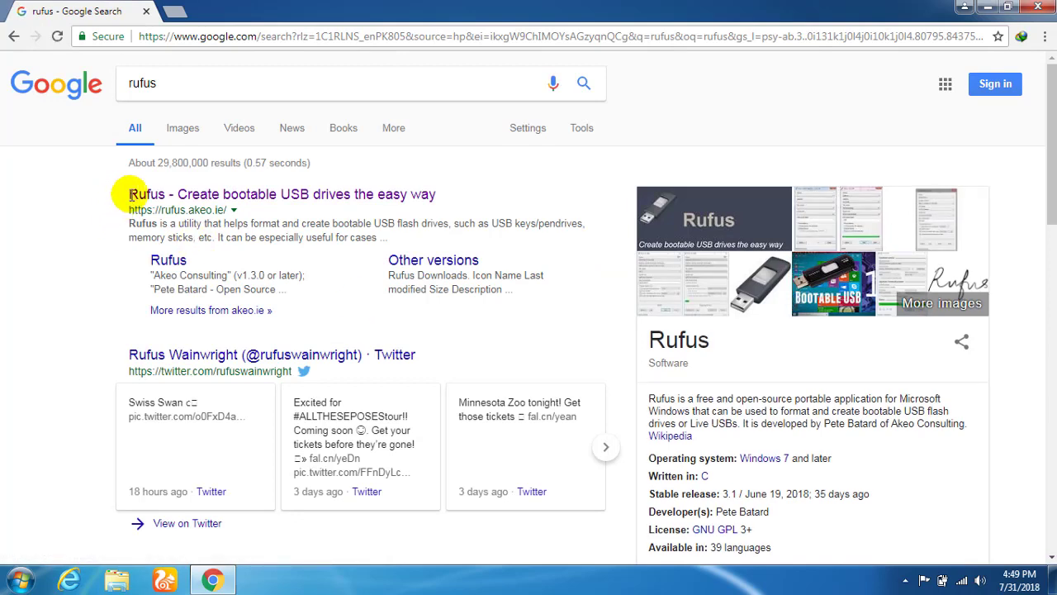
Open the "Rufus - Create bootable USB drives the easy way" result in a new tab and switch to it.
drag(127, 194, 443, 198)
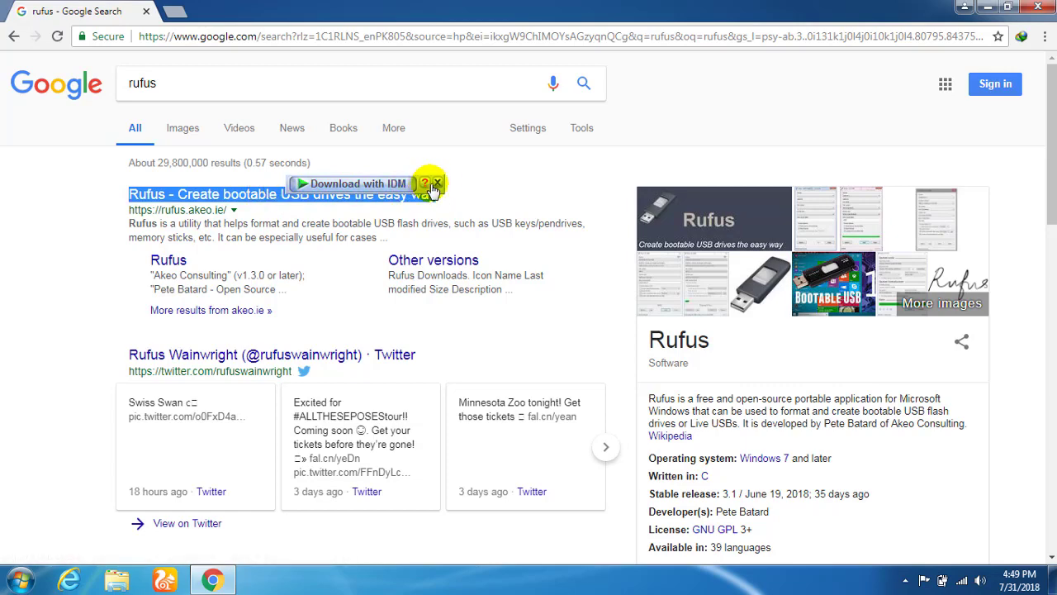
click(440, 182)
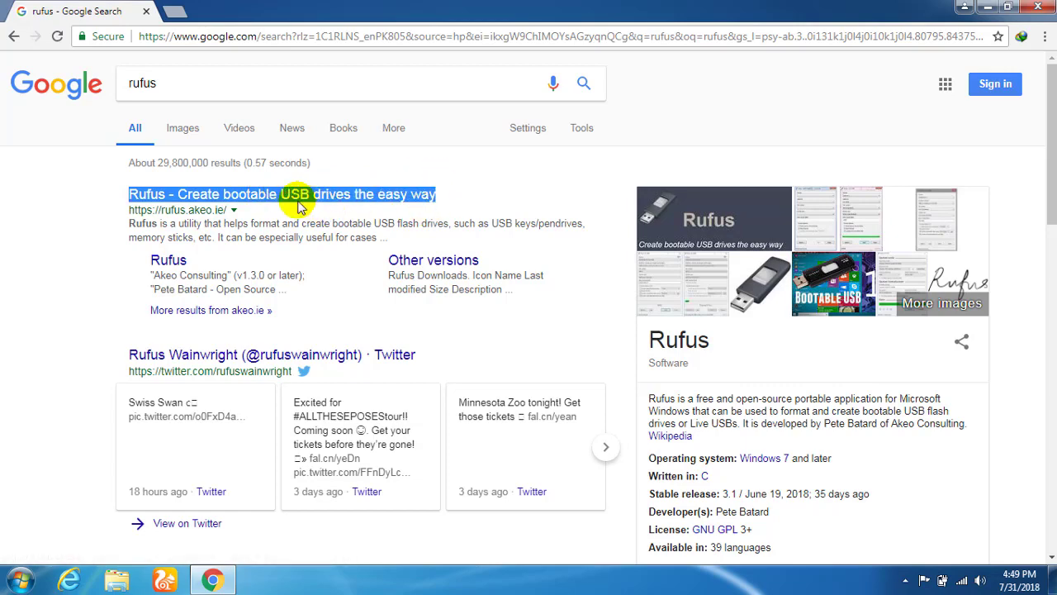
right_click(268, 198)
click(312, 205)
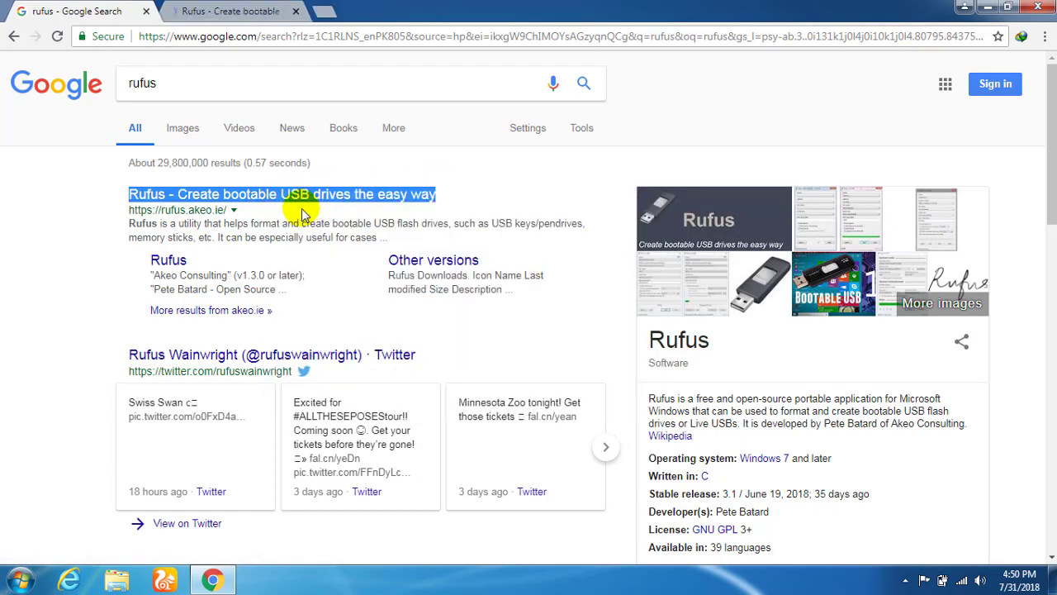
click(219, 10)
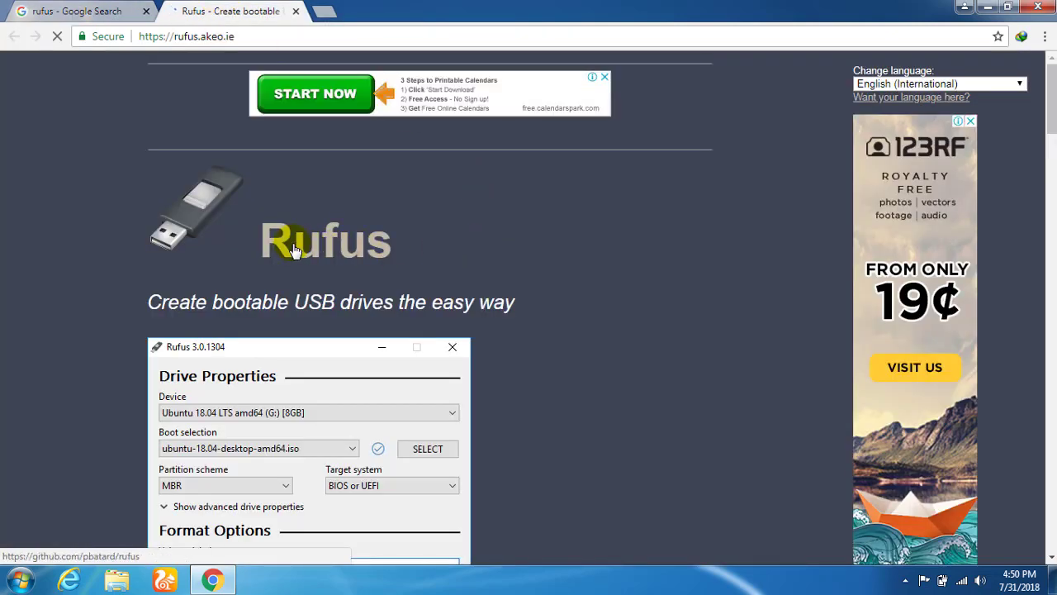
Download Rufus 3.1 from the Download section of the Rufus site, and close the Rufus page.
scroll(521, 339, down, 2)
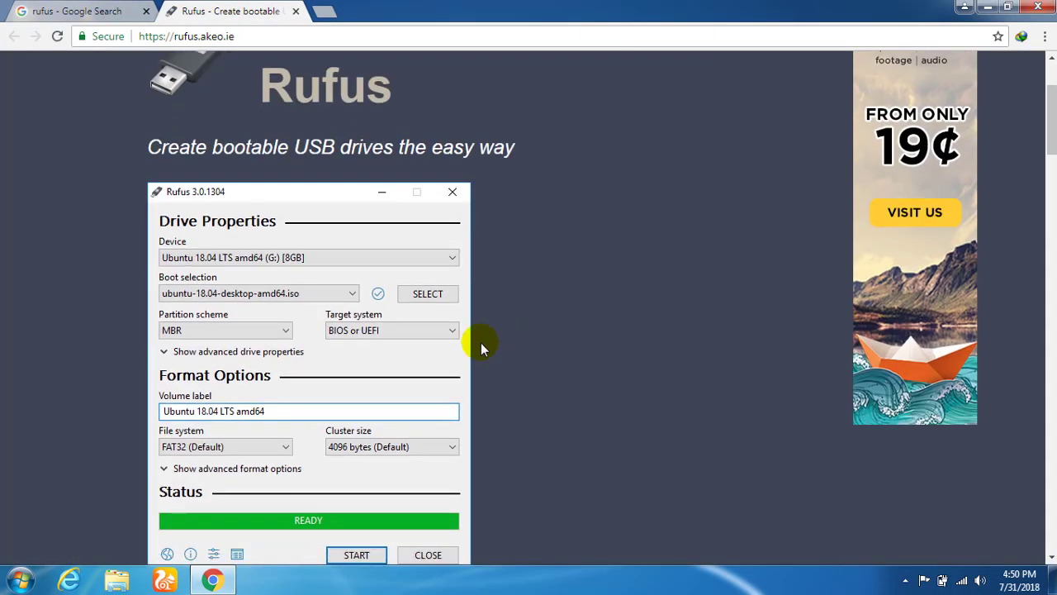
scroll(446, 272, down, 2)
scroll(455, 295, down, 5)
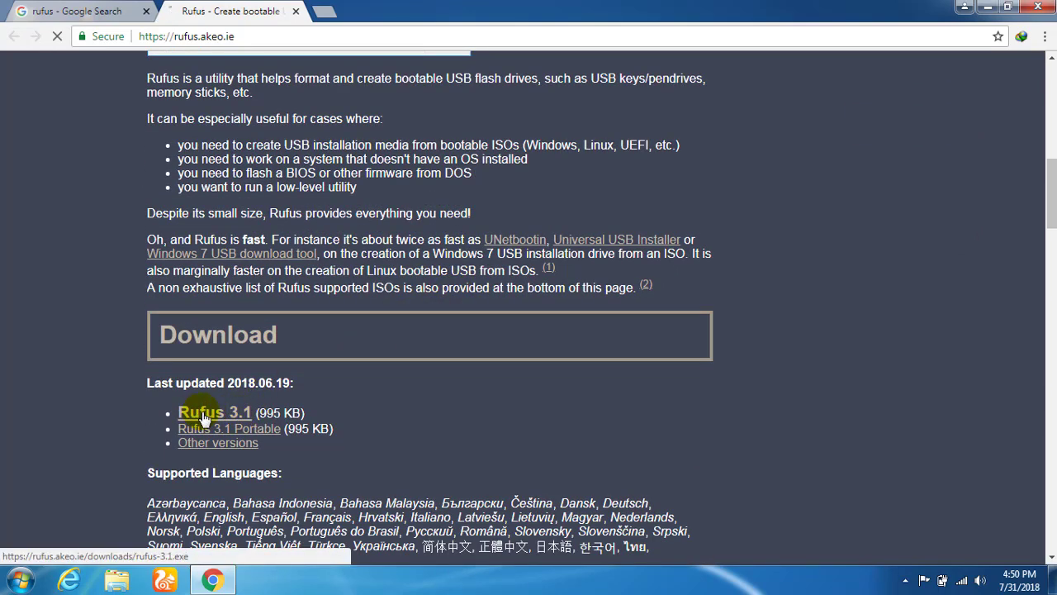
click(204, 412)
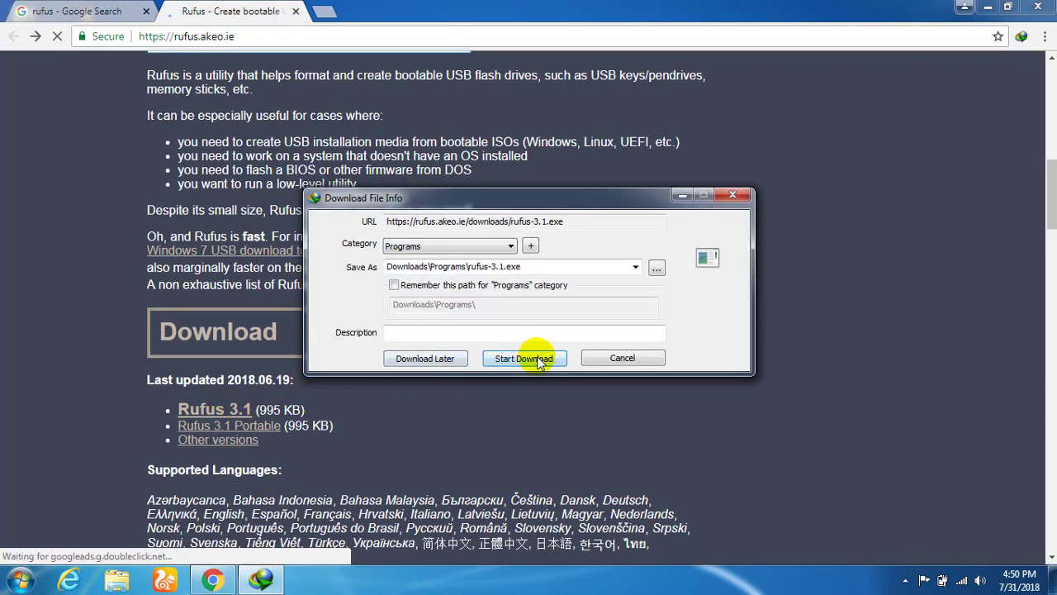
click(536, 358)
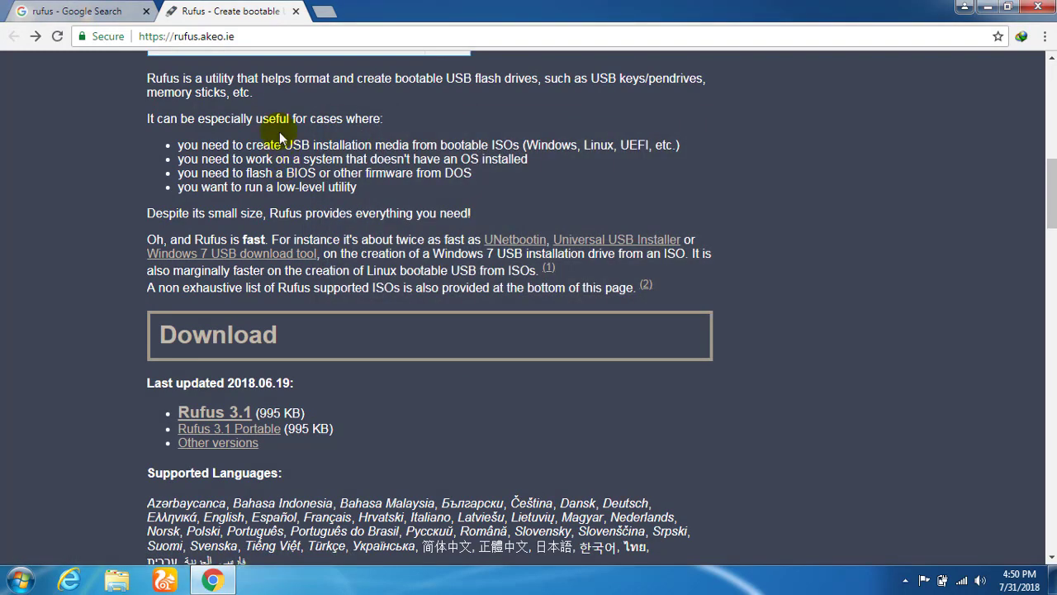
click(295, 12)
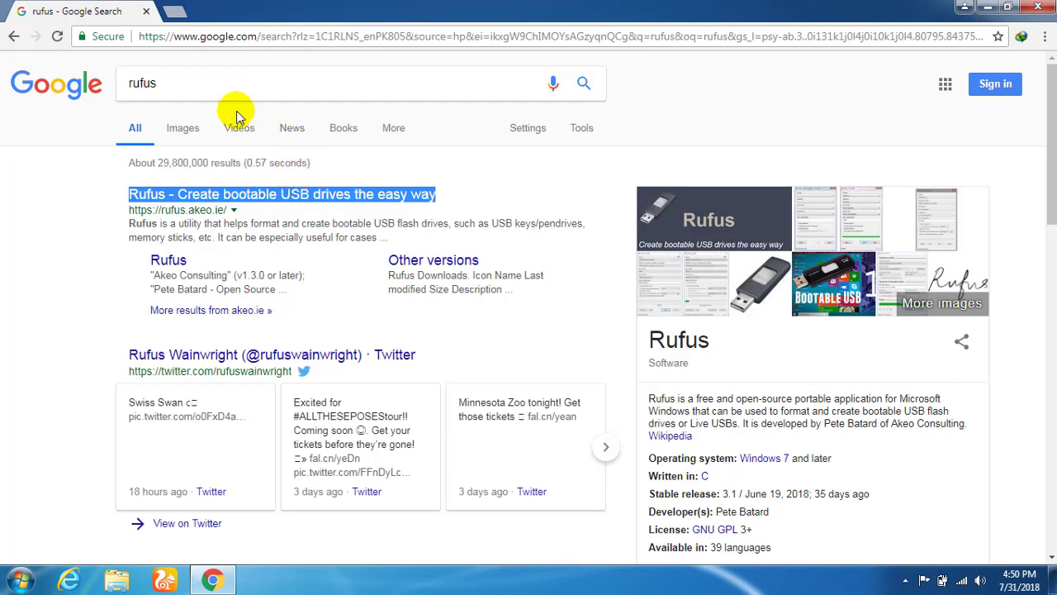
Search Google for "windows 10 iso".
click(197, 84)
text(w)
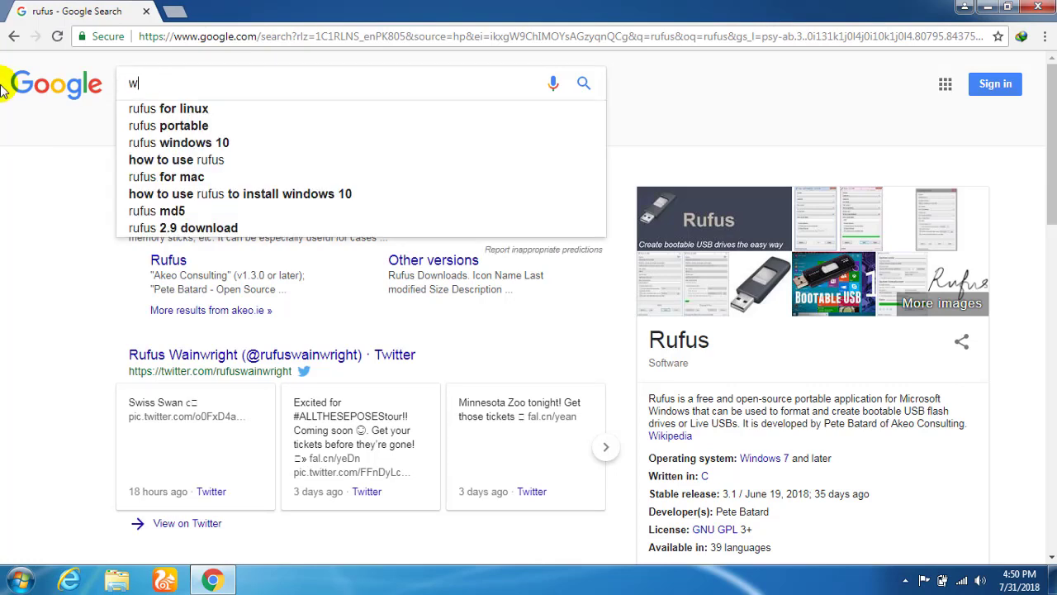
text(indows)
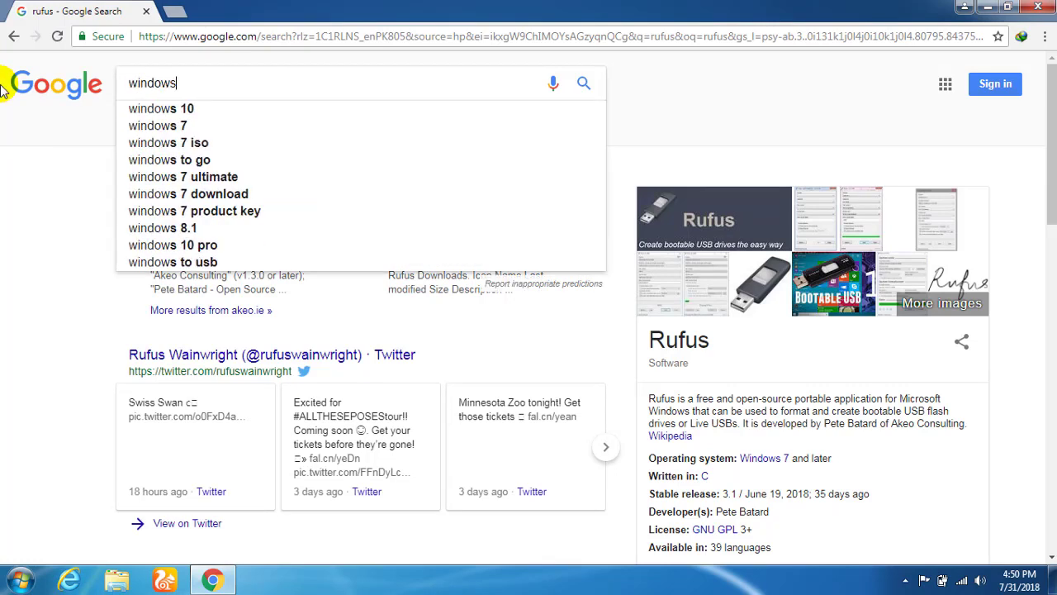
text( 10)
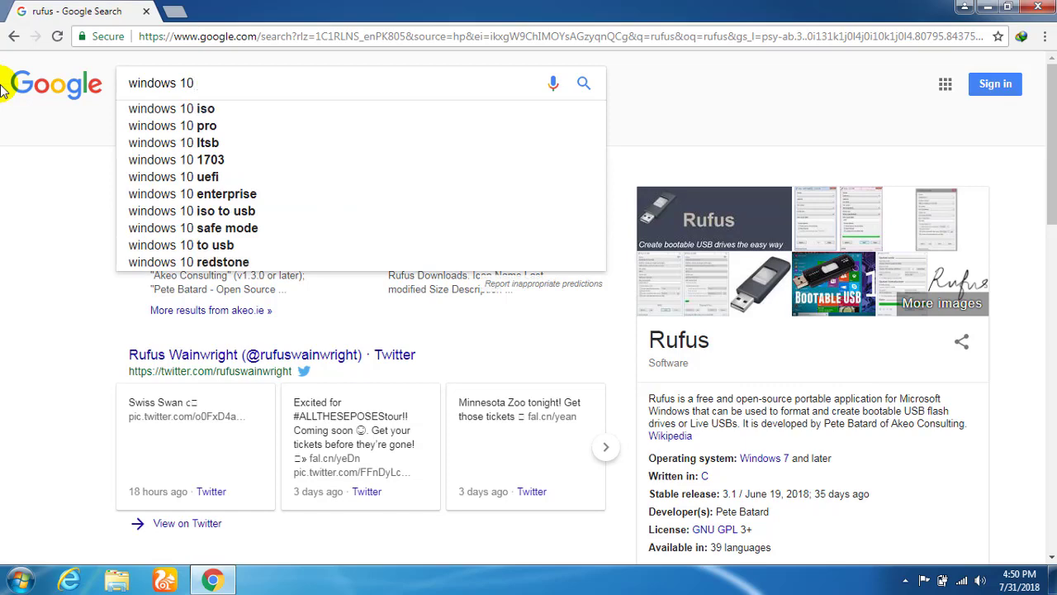
text( iso)
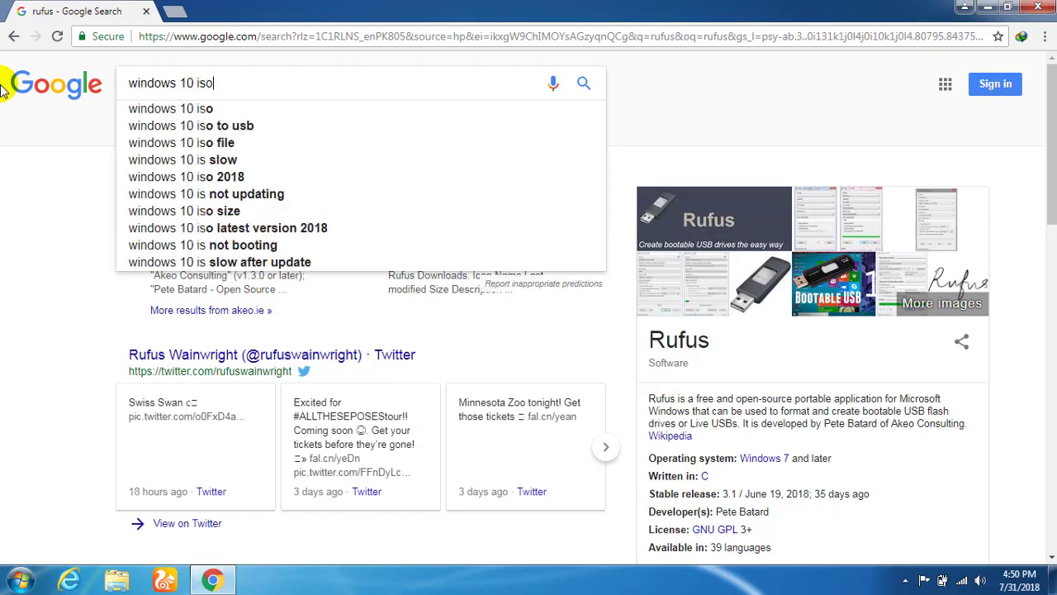
key(Return)
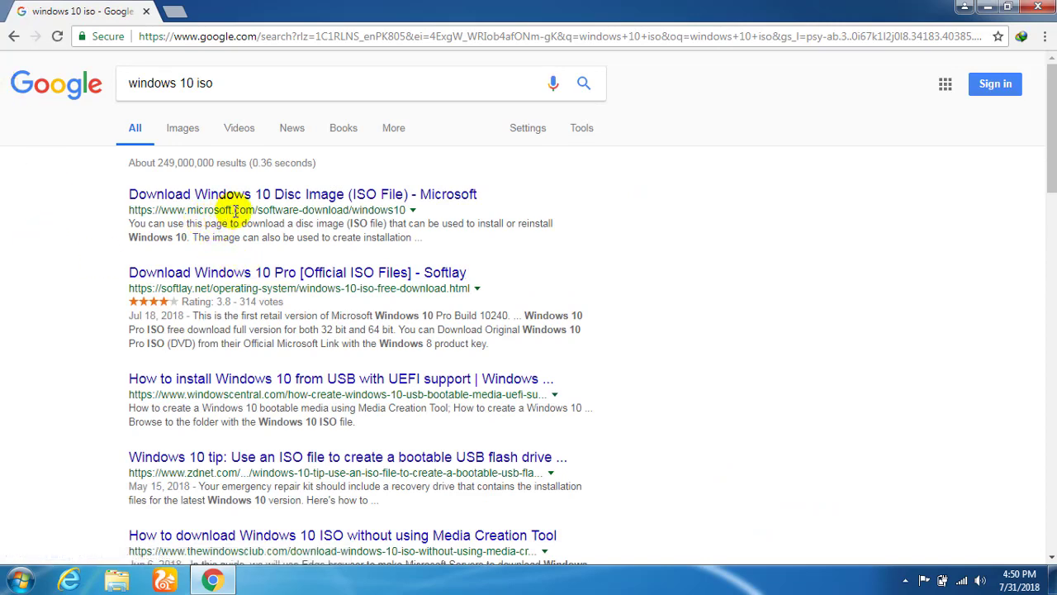
Open Microsoft's Windows 10 Disc Image result and download the media creation tool, MediaCreationTool1803.exe.
drag(235, 210, 187, 210)
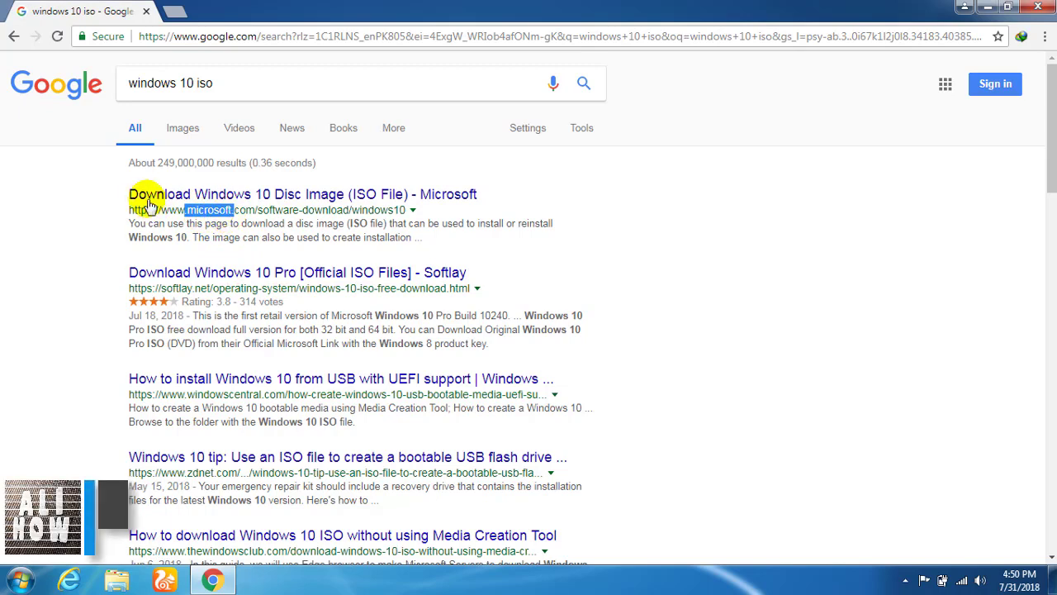
click(378, 195)
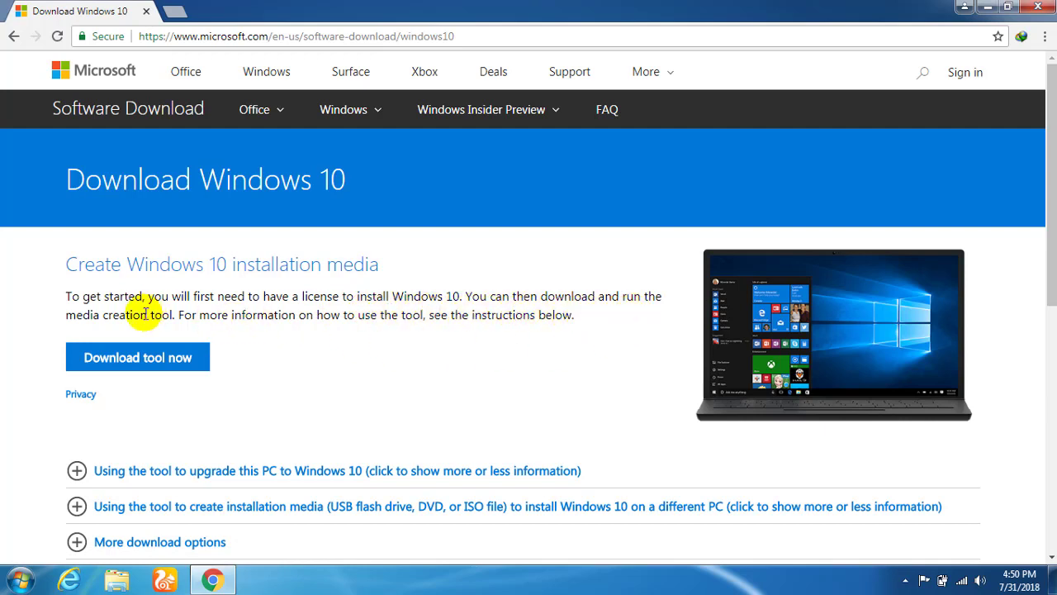
click(120, 365)
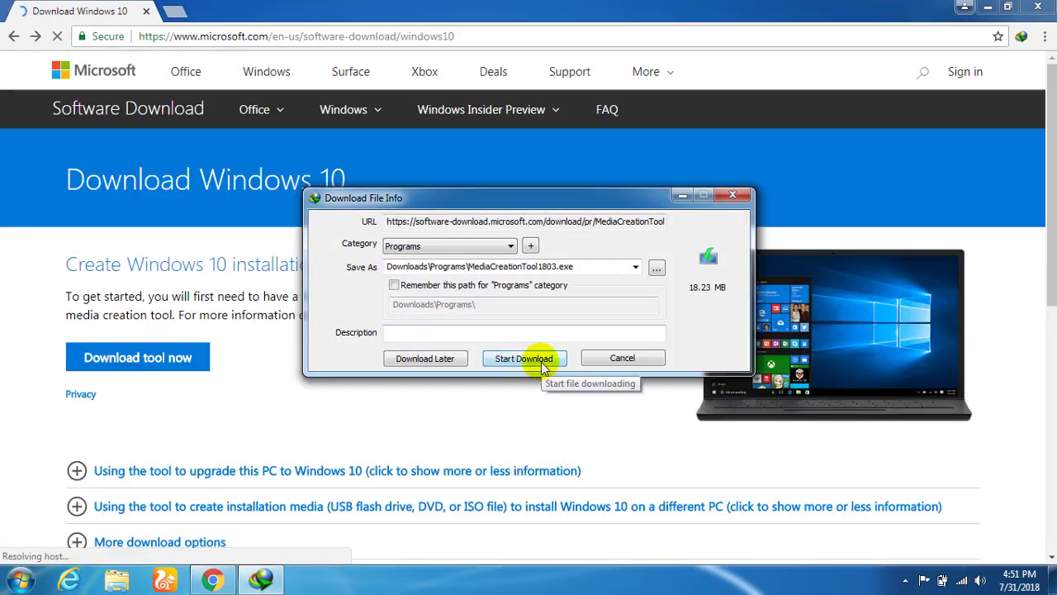
click(541, 364)
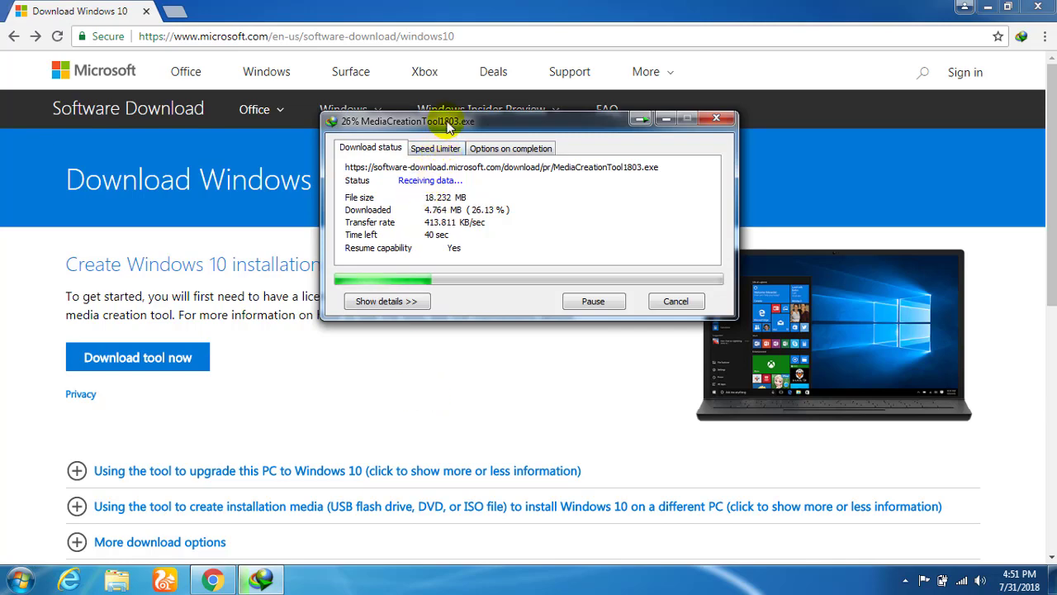
drag(465, 122, 637, 166)
click(375, 113)
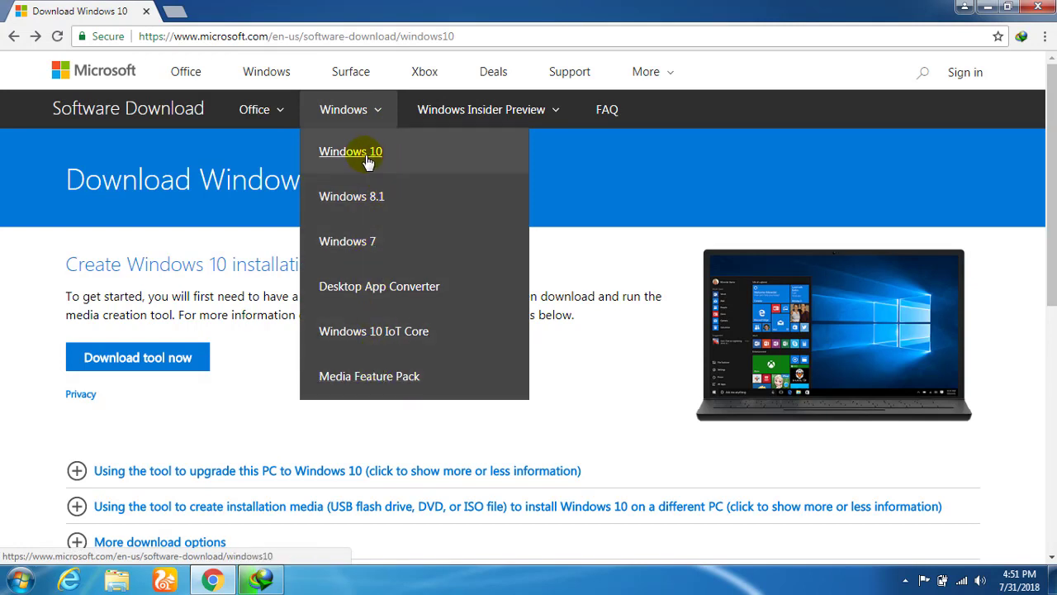
click(555, 114)
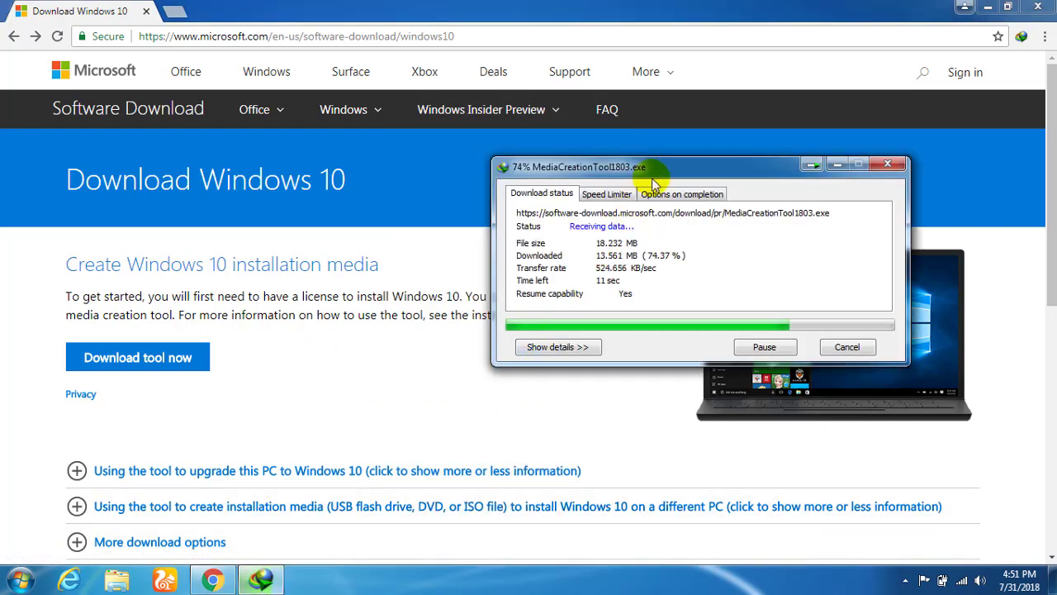
drag(660, 169, 505, 167)
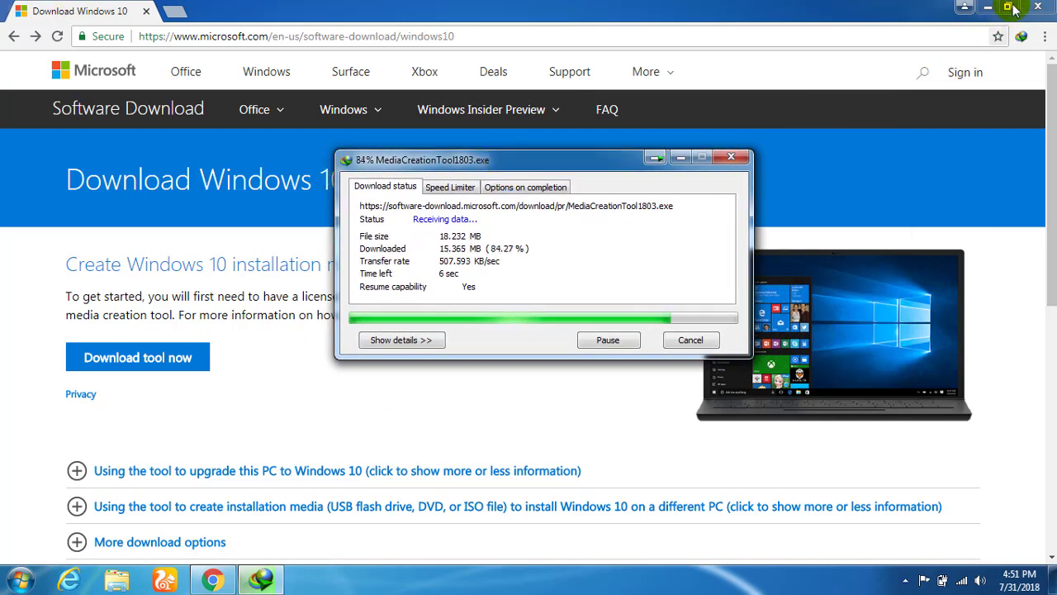
Switch to Internet Download Manager, run the downloaded MediaCreationTool1803.exe, and close the download manager.
click(987, 6)
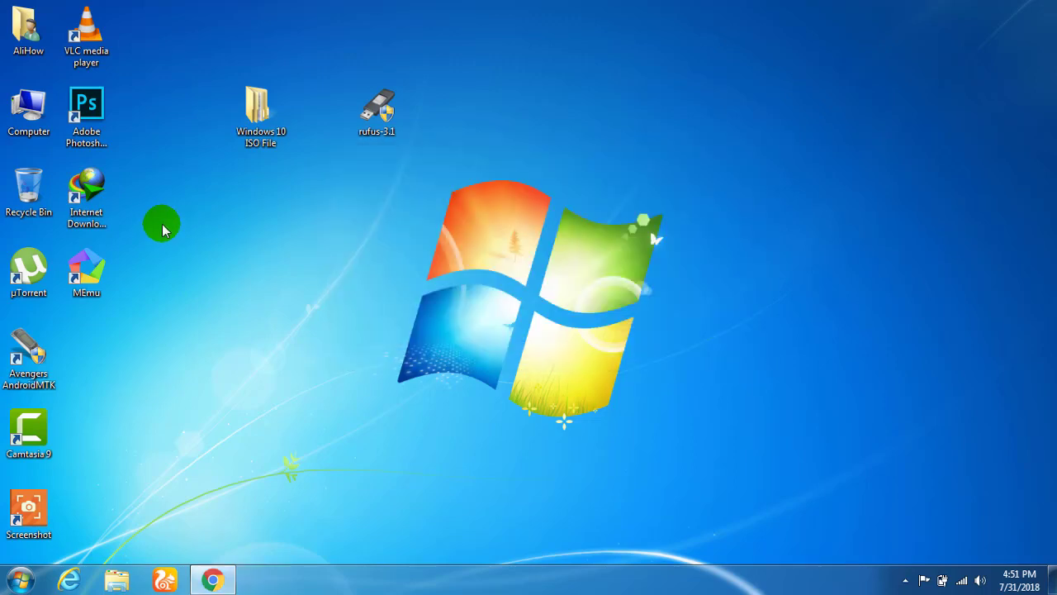
double_click(87, 199)
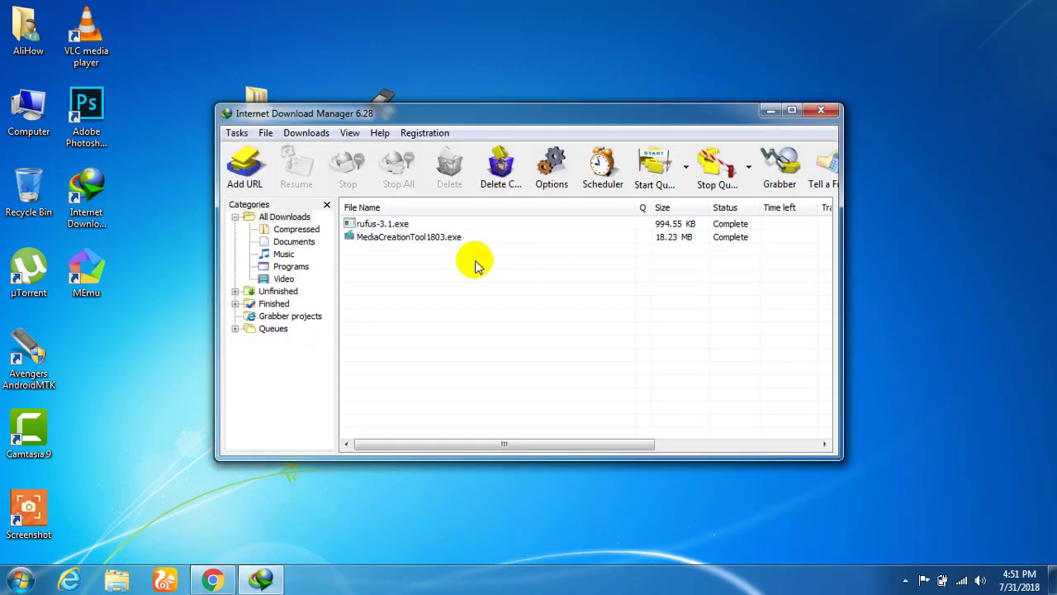
double_click(392, 239)
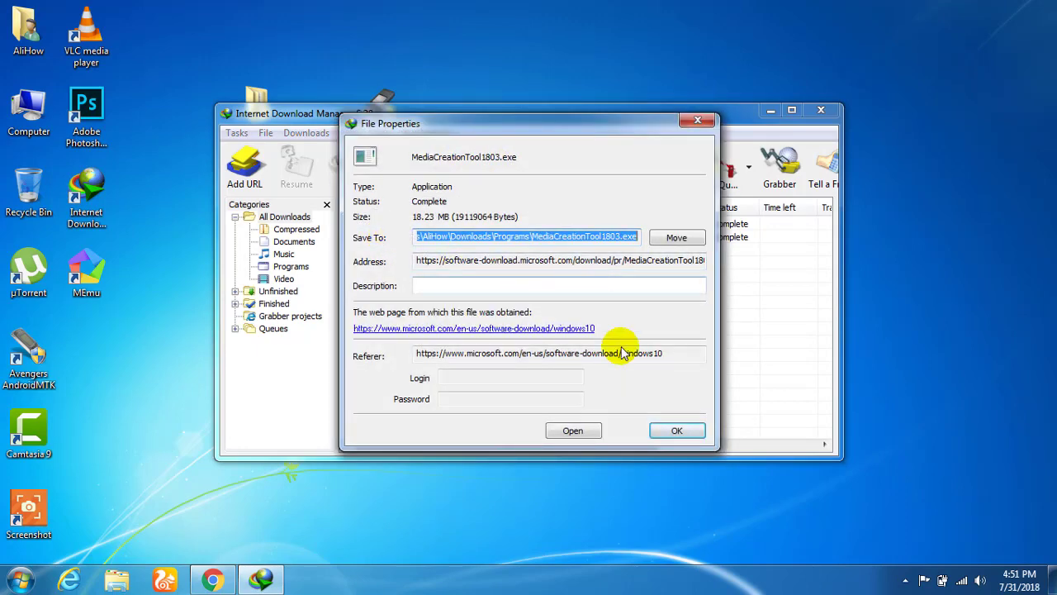
click(675, 430)
right_click(440, 239)
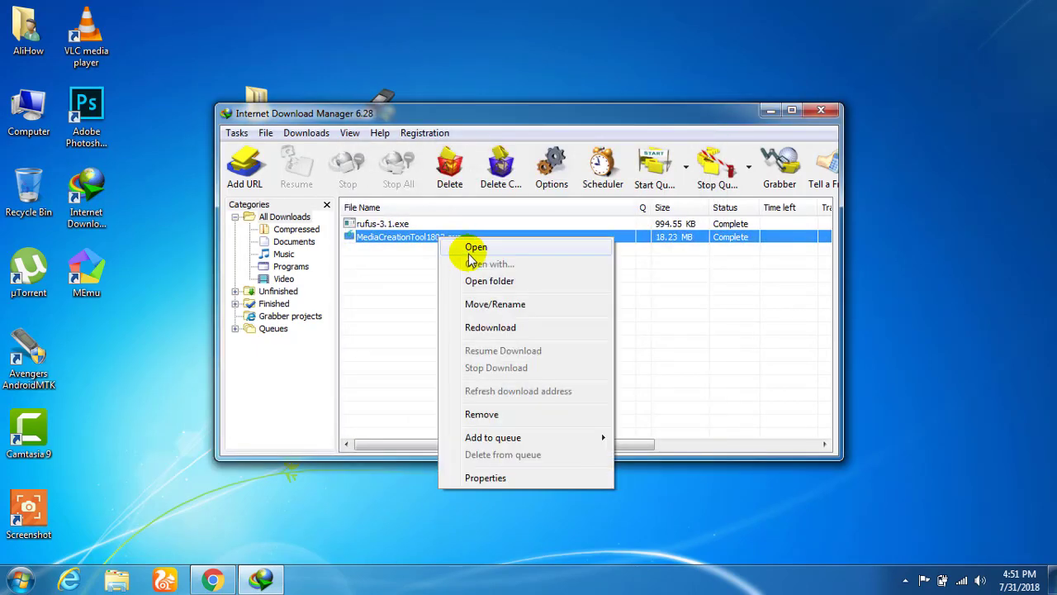
click(471, 242)
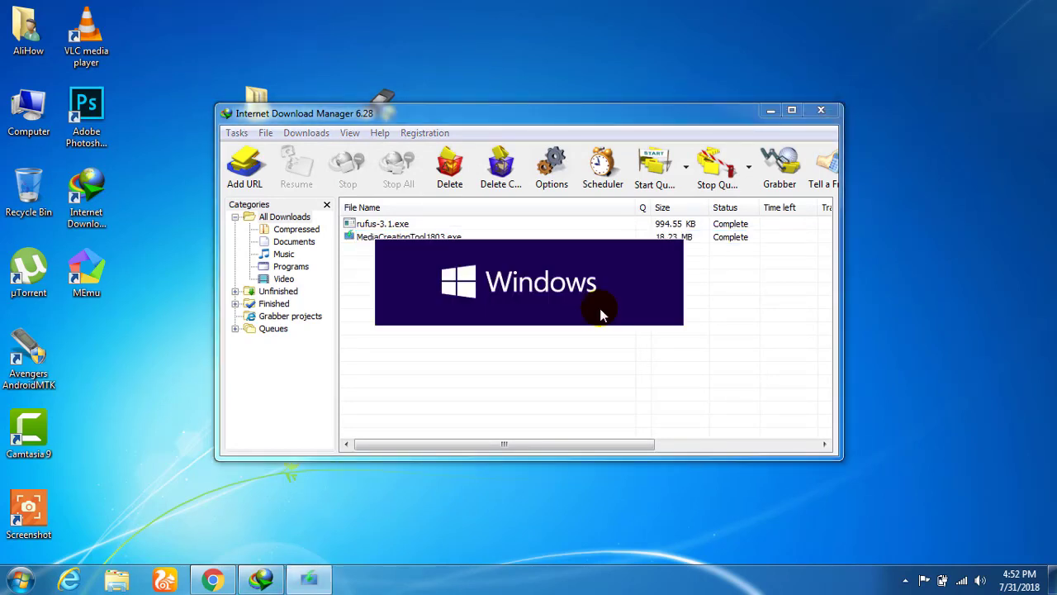
click(821, 110)
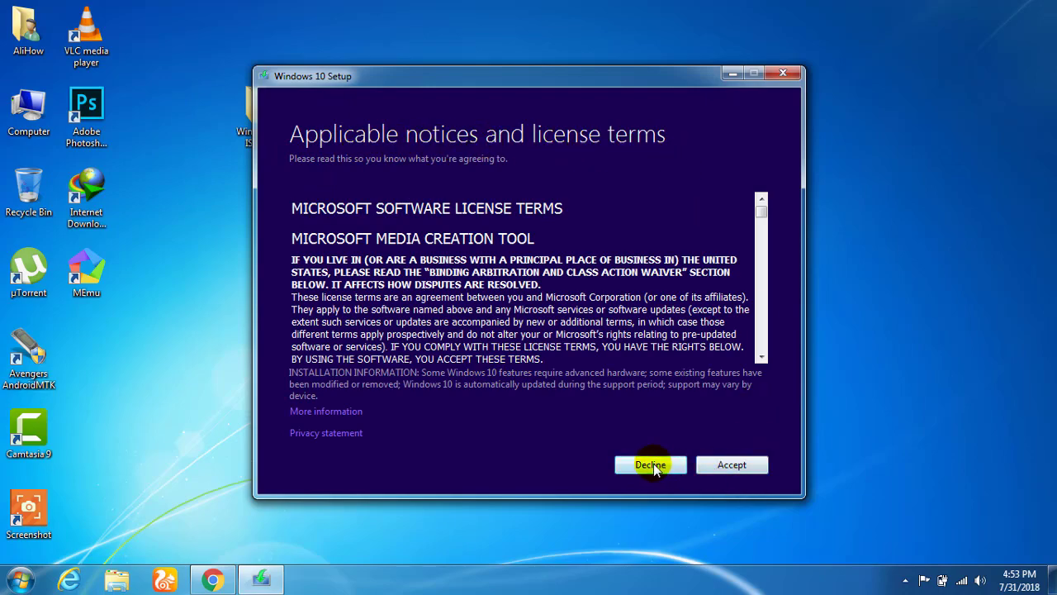
Accept the Windows 10 Setup license terms and choose to create installation media for another PC.
drag(760, 209, 755, 366)
click(728, 463)
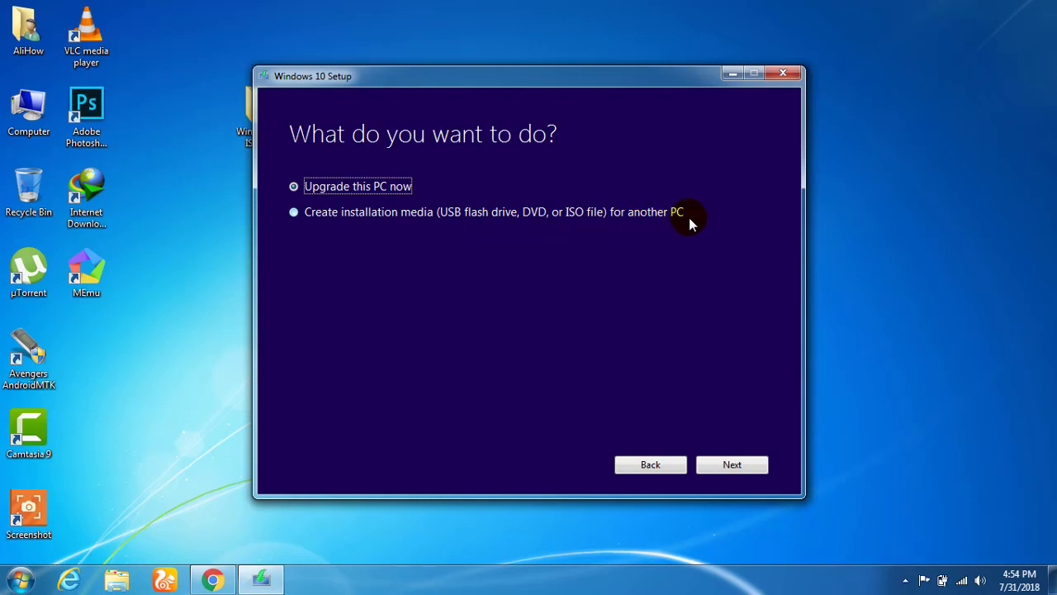
click(296, 212)
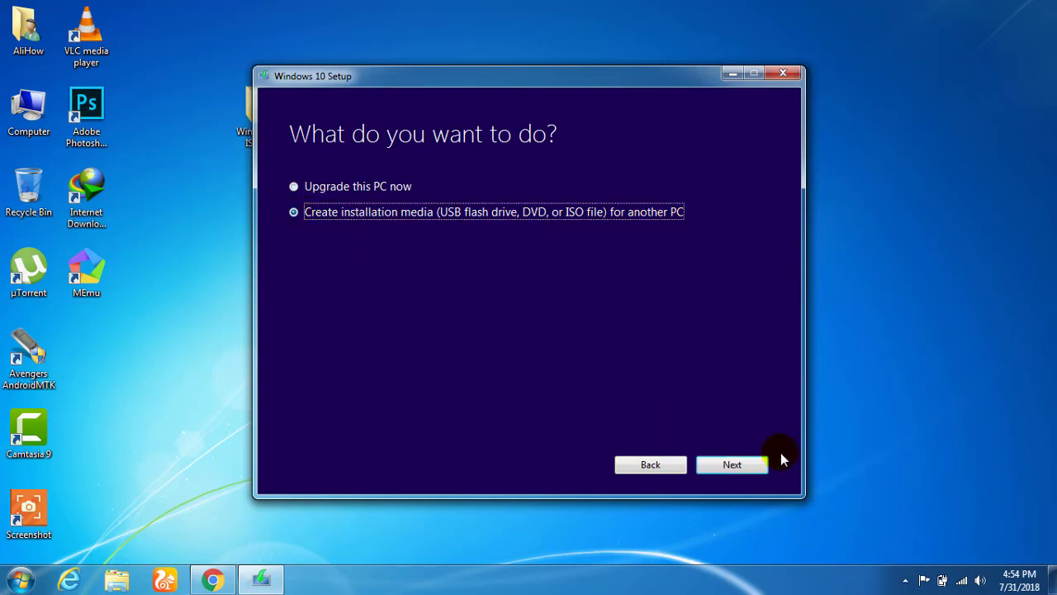
click(732, 466)
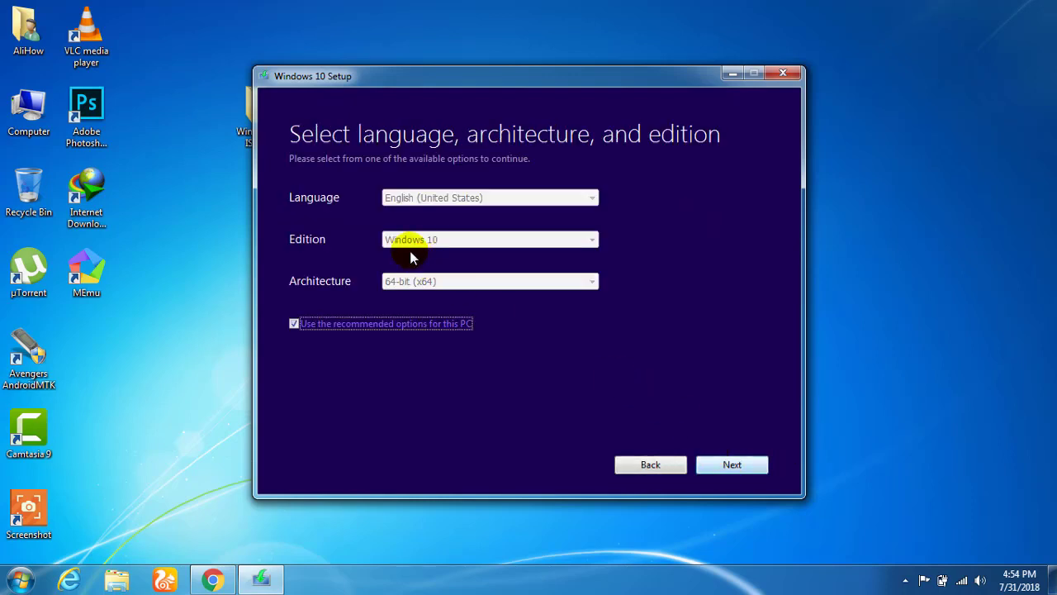
Turn off the recommended options for this PC and look through the available languages and editions.
click(294, 324)
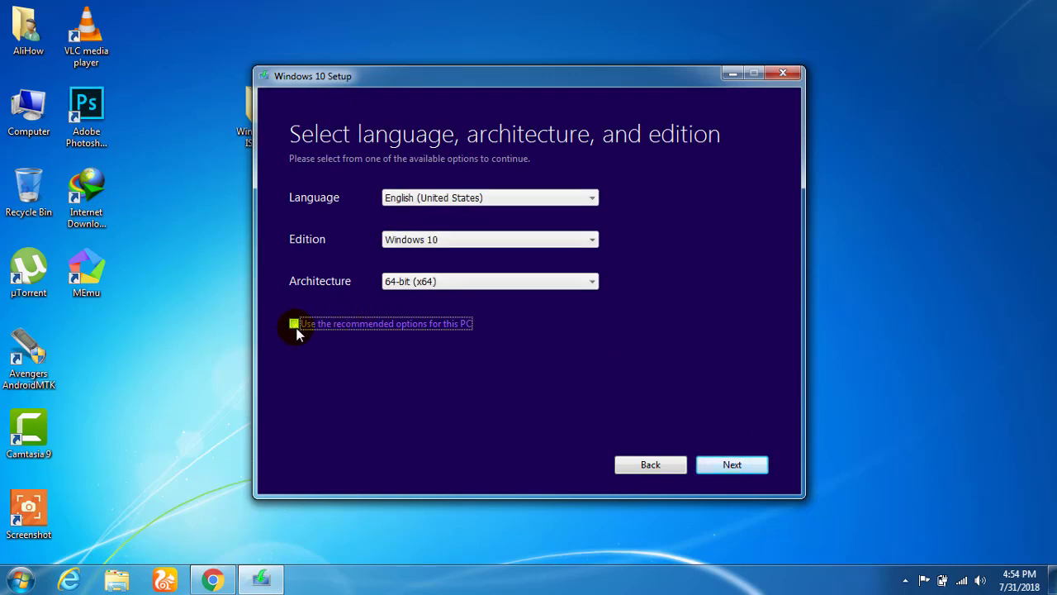
click(585, 199)
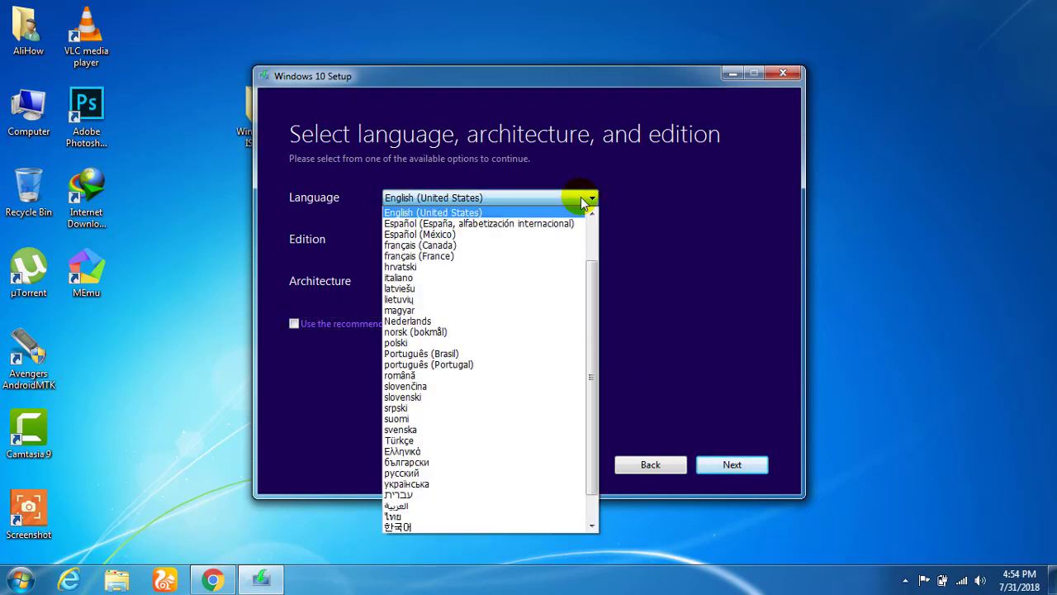
drag(589, 278, 593, 222)
click(644, 230)
click(533, 238)
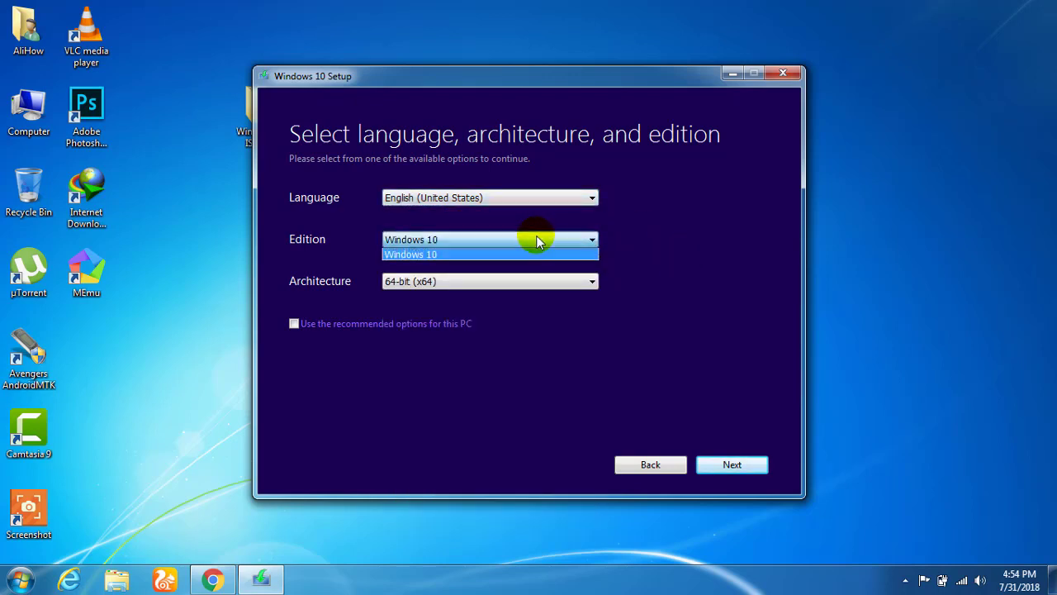
click(583, 285)
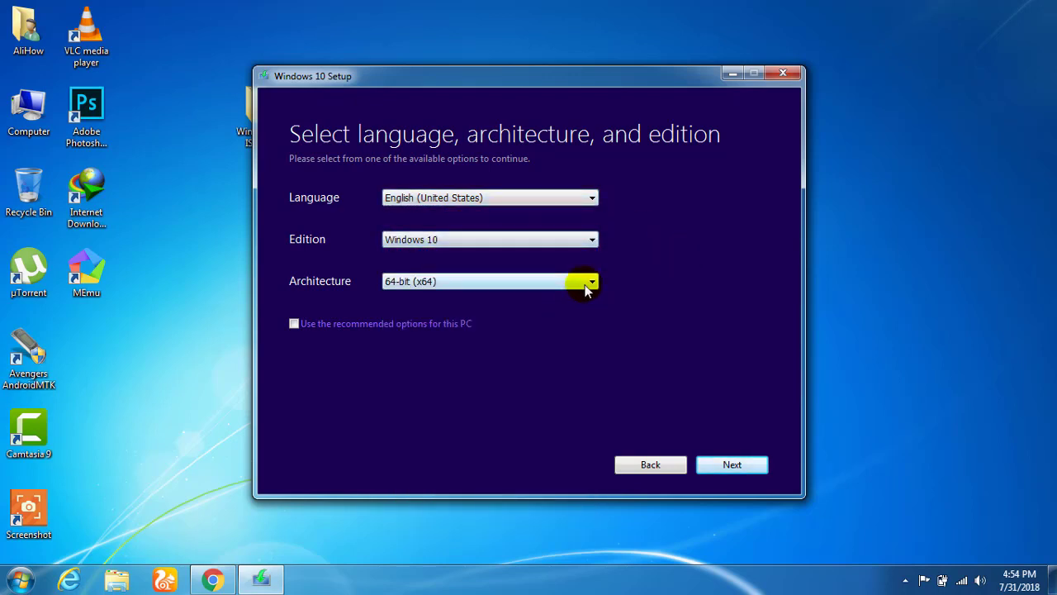
Try the architecture options 32-bit (x86), Both and 64-bit (x64) one after another.
click(586, 287)
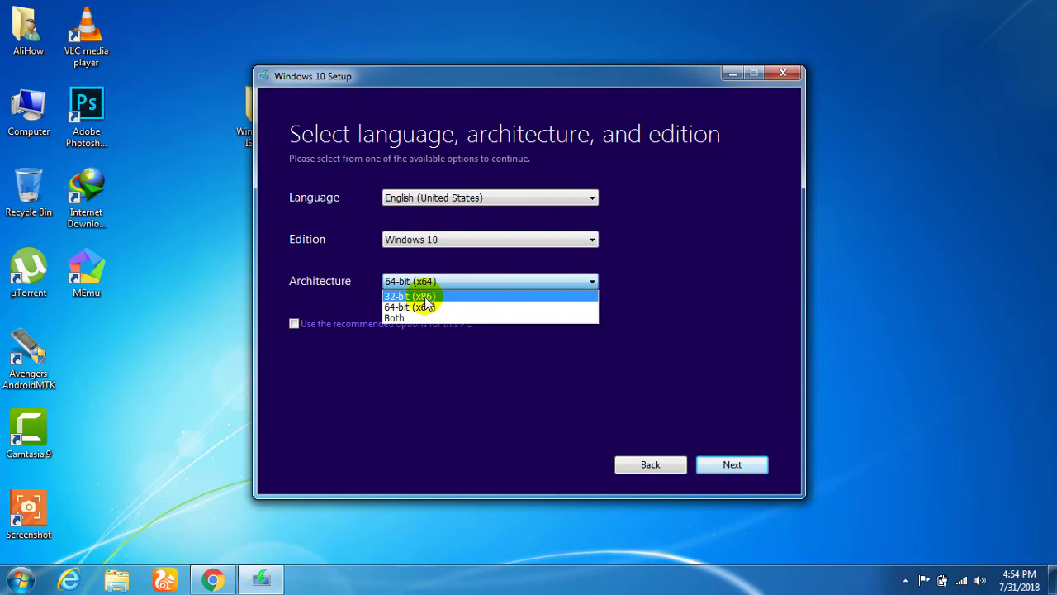
click(427, 294)
click(534, 285)
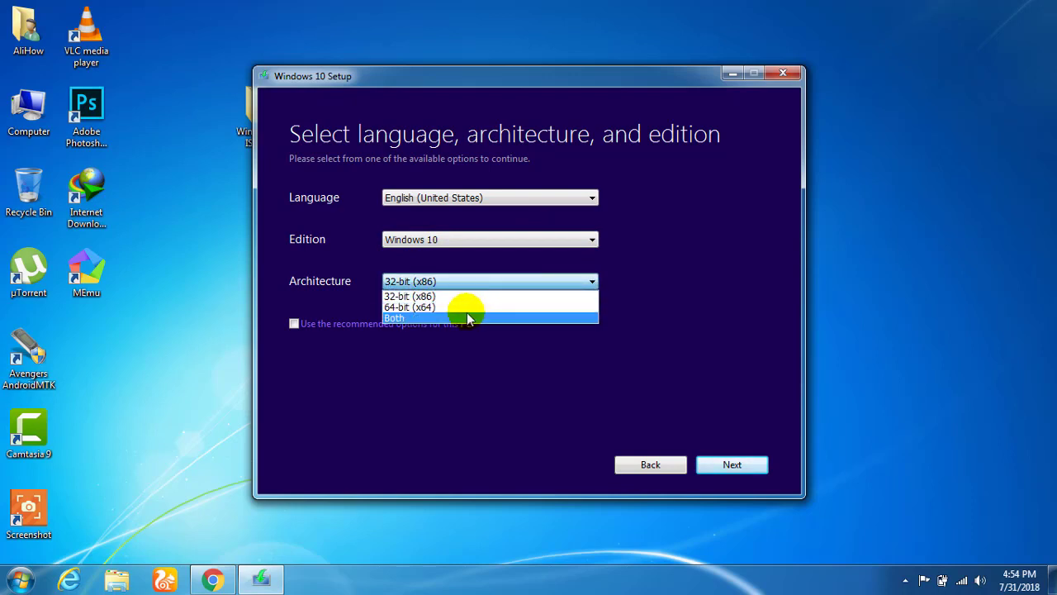
click(467, 317)
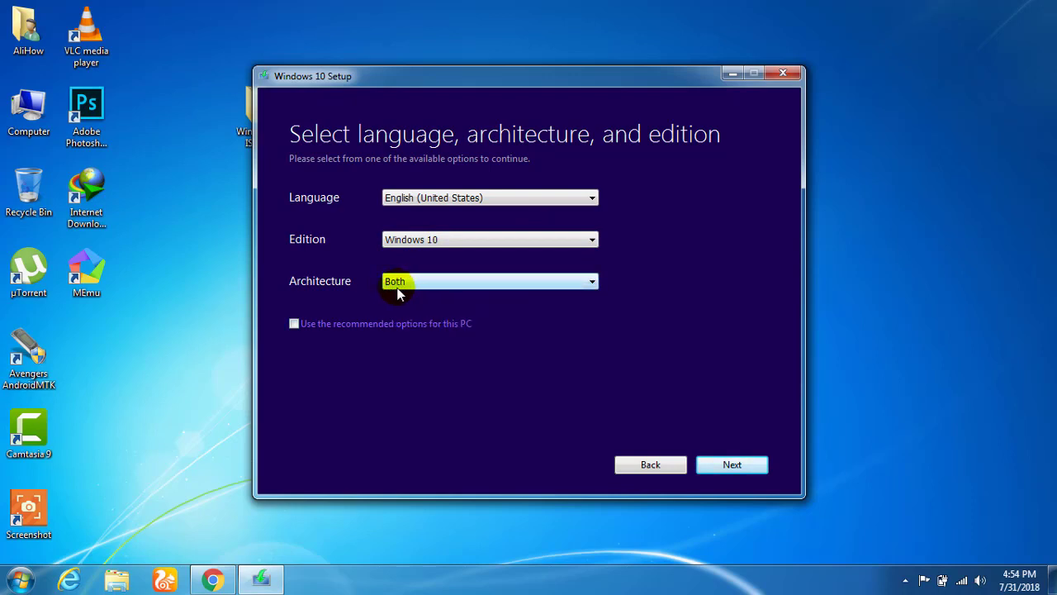
click(445, 285)
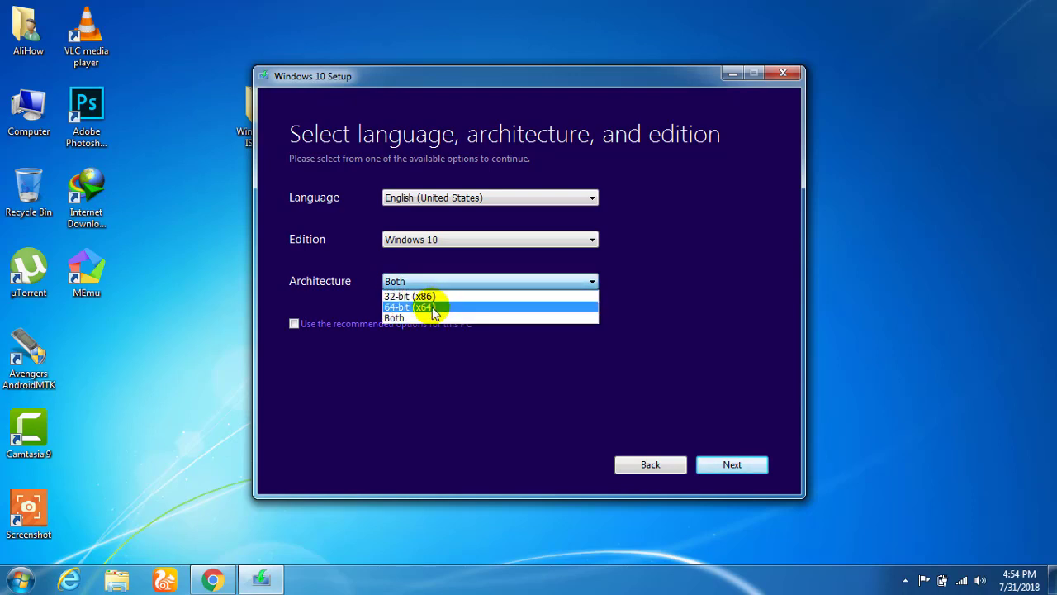
click(432, 308)
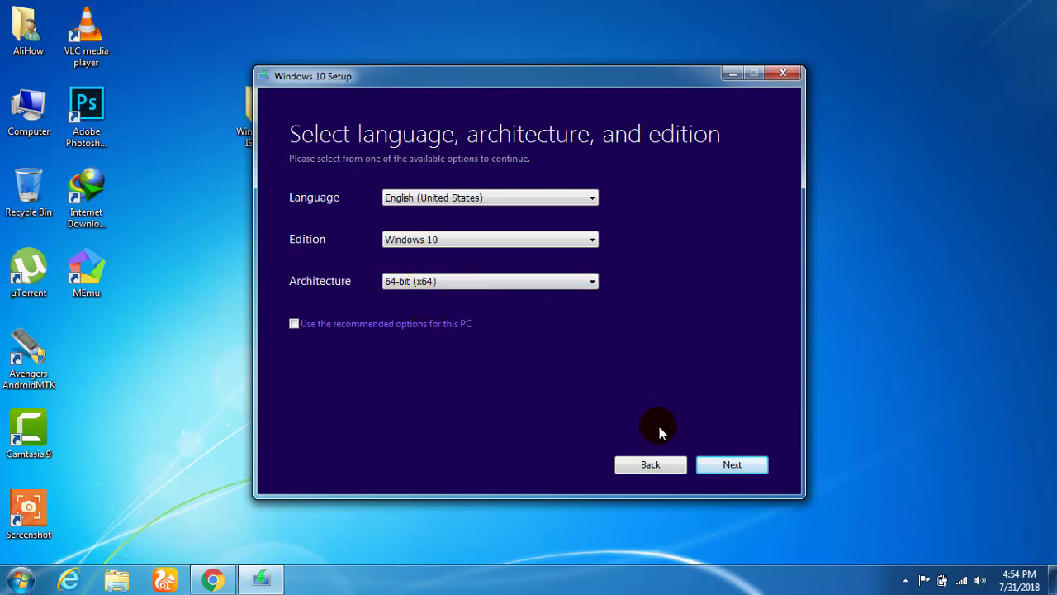
Set the architecture to Both and continue to the choice of media.
click(591, 281)
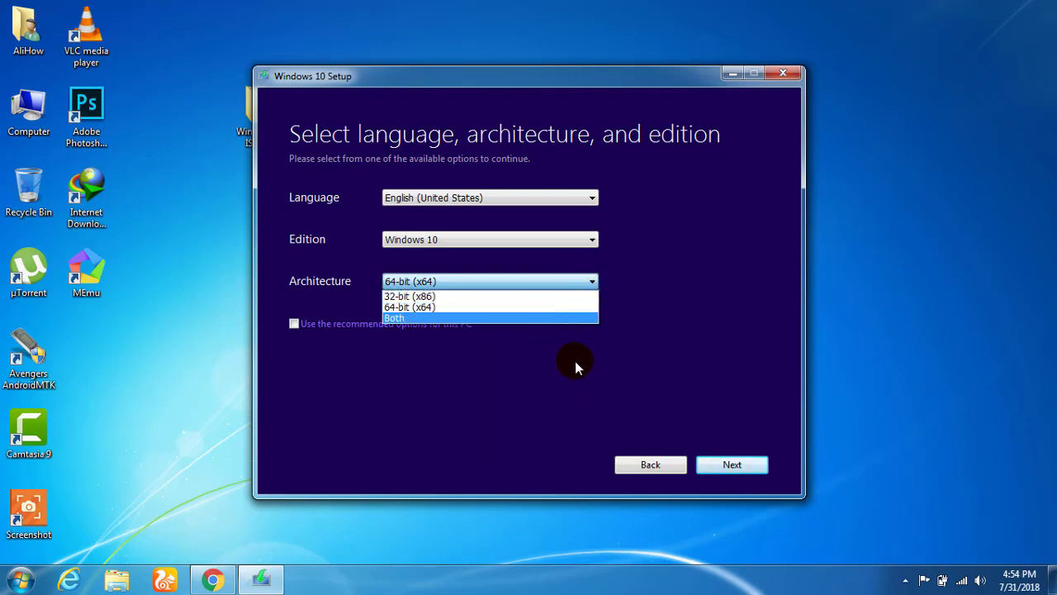
click(399, 318)
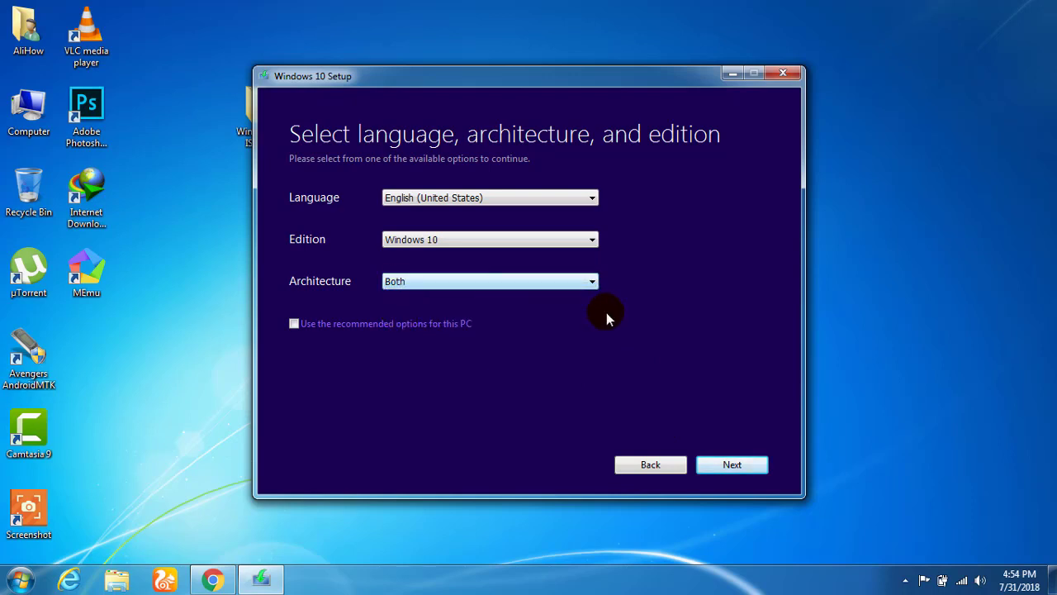
click(732, 465)
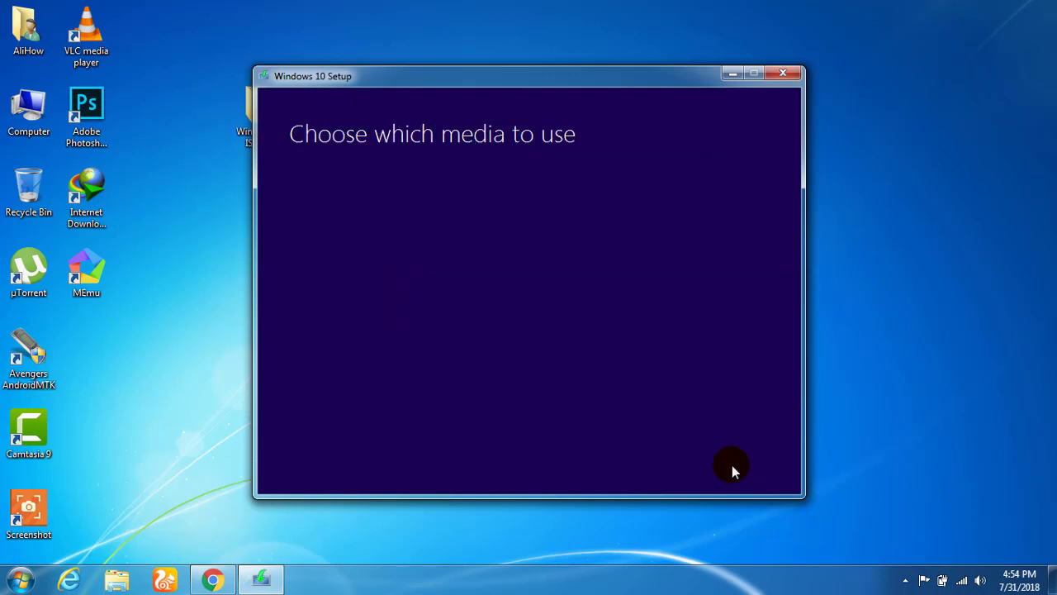
Choose ISO file as the media and start its download, saving it as Windows in the Downloads folder.
click(299, 203)
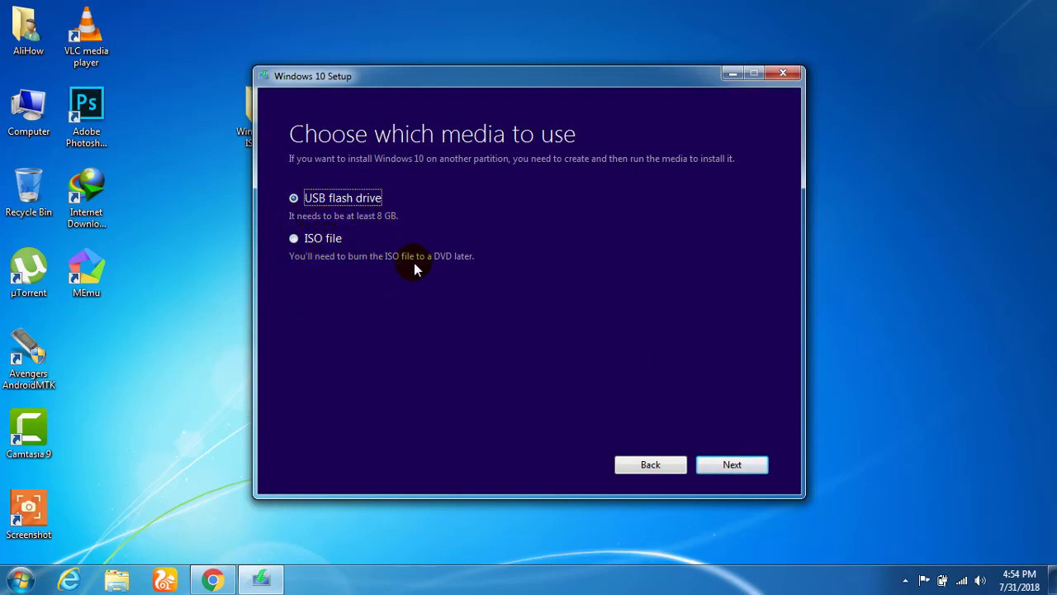
click(295, 239)
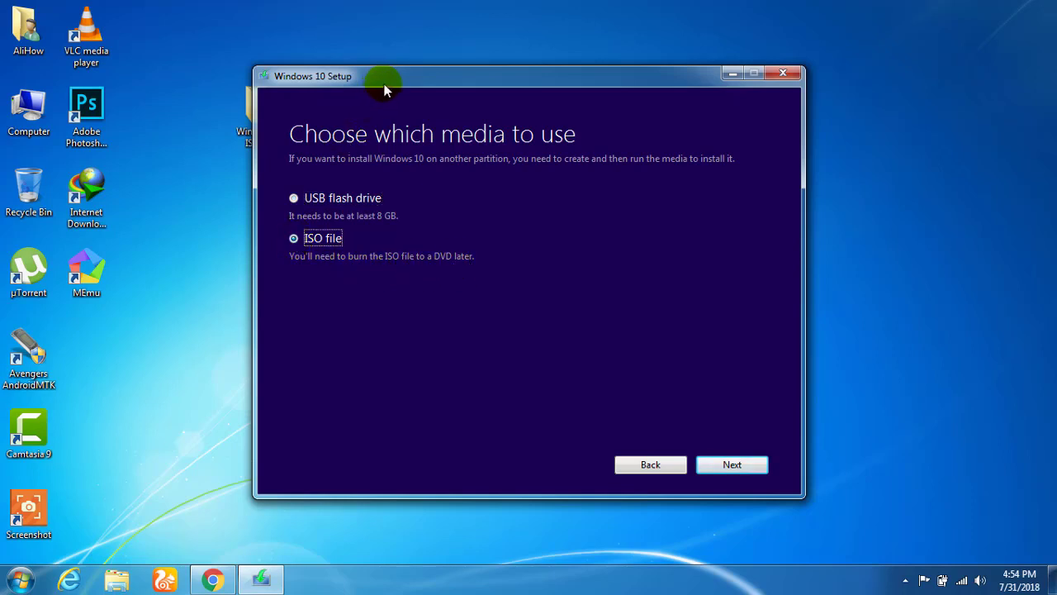
drag(384, 85, 448, 65)
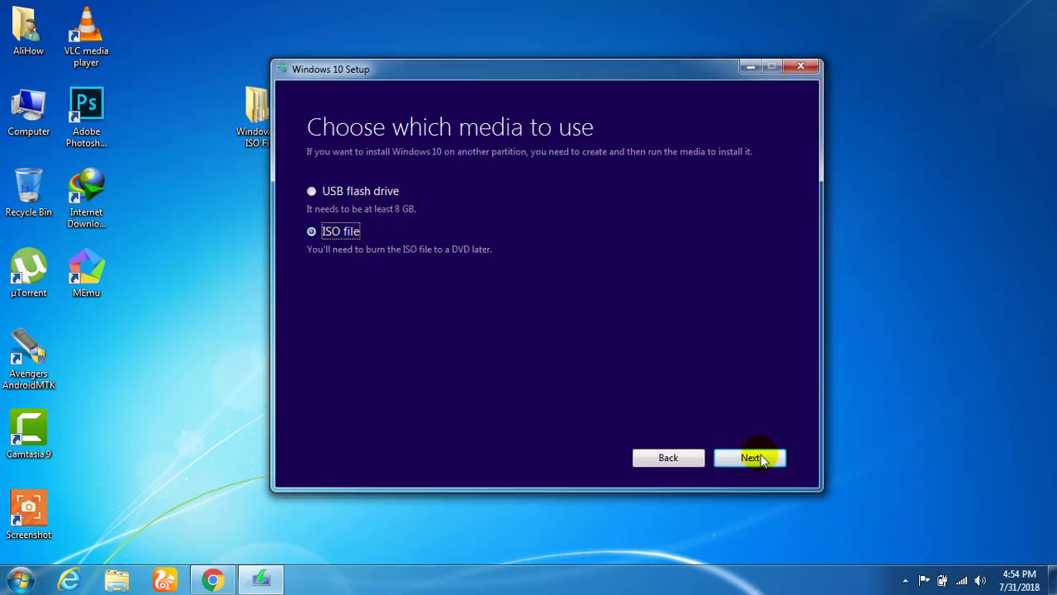
click(760, 460)
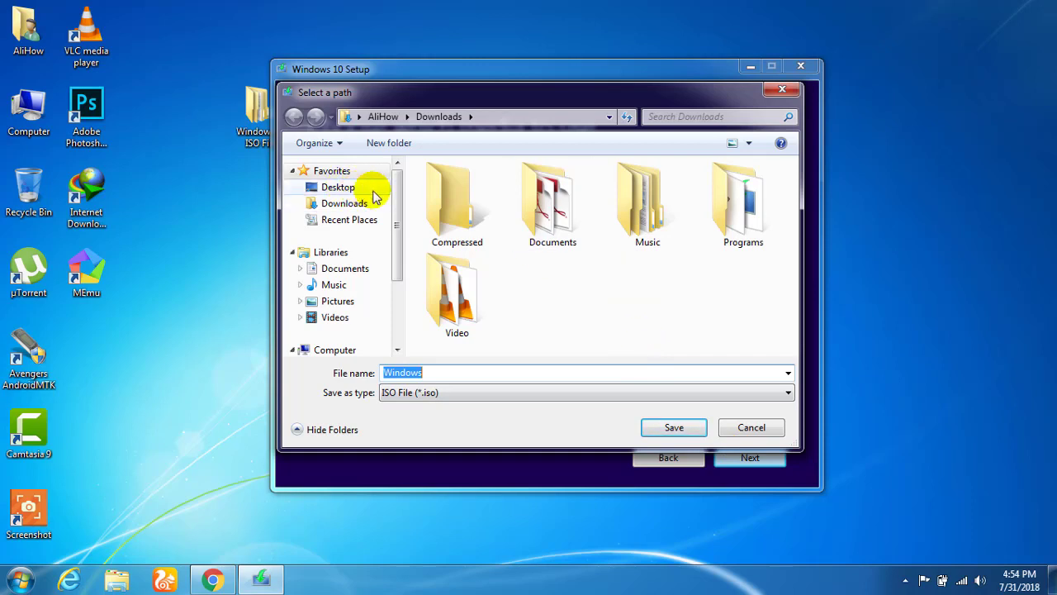
click(344, 204)
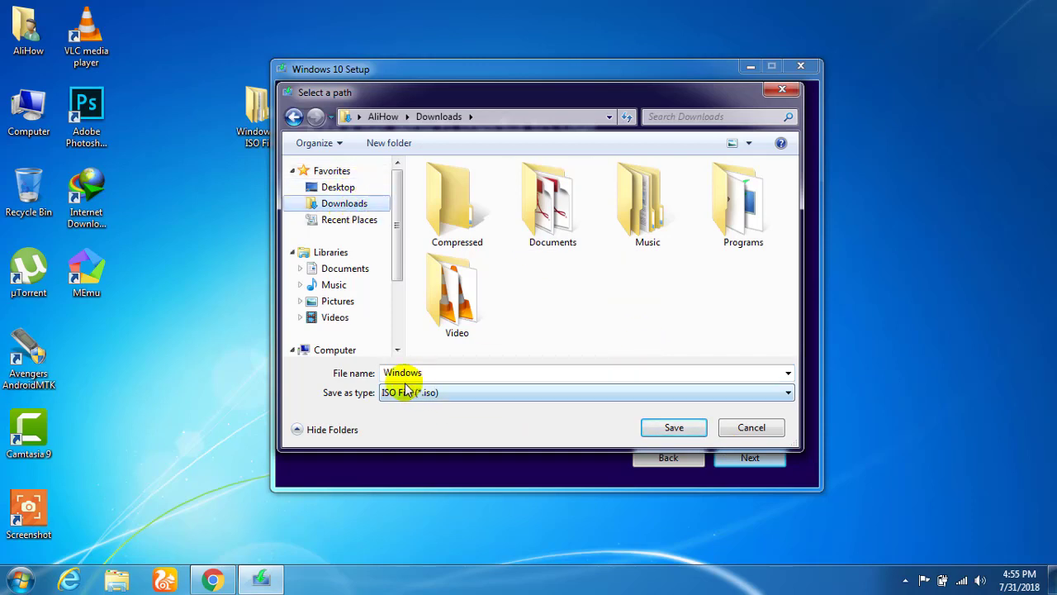
click(682, 427)
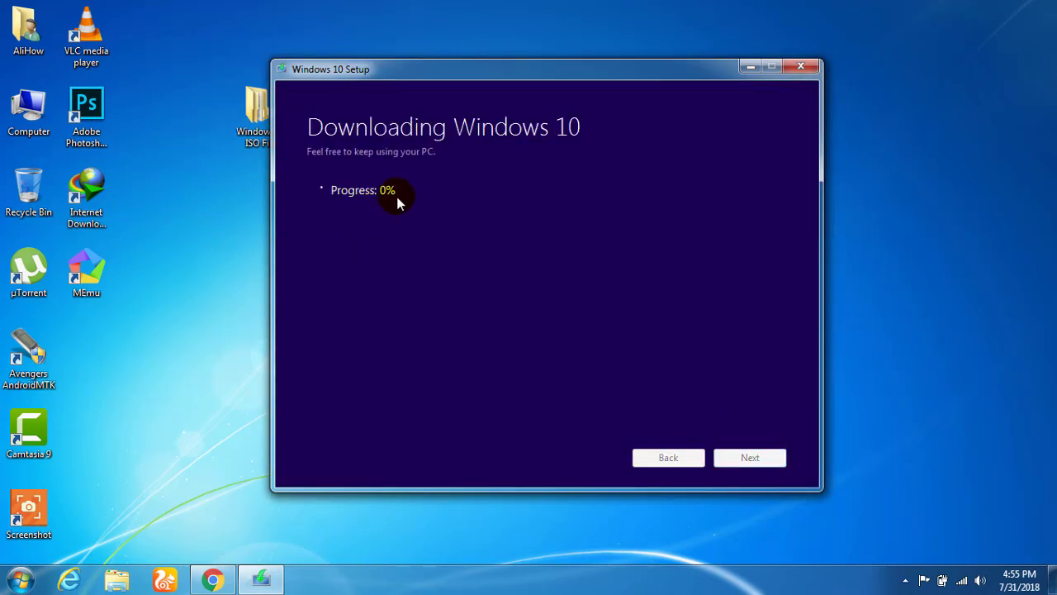
Check the x64 subfolder of the desktop folder Windows 10 ISO File for the disc image, and close the folder window.
drag(370, 71, 471, 69)
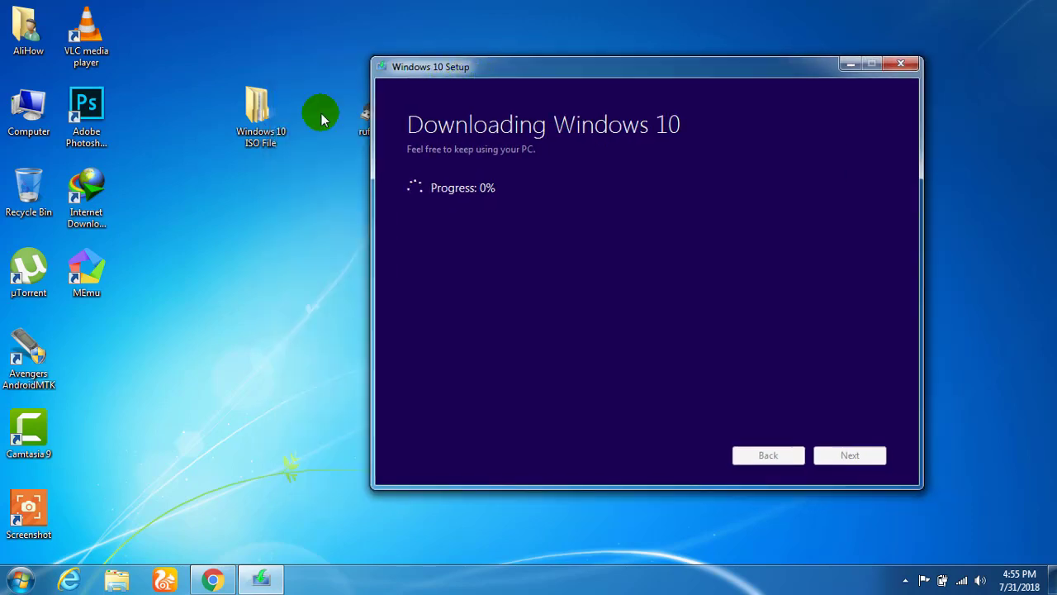
click(263, 146)
click(252, 149)
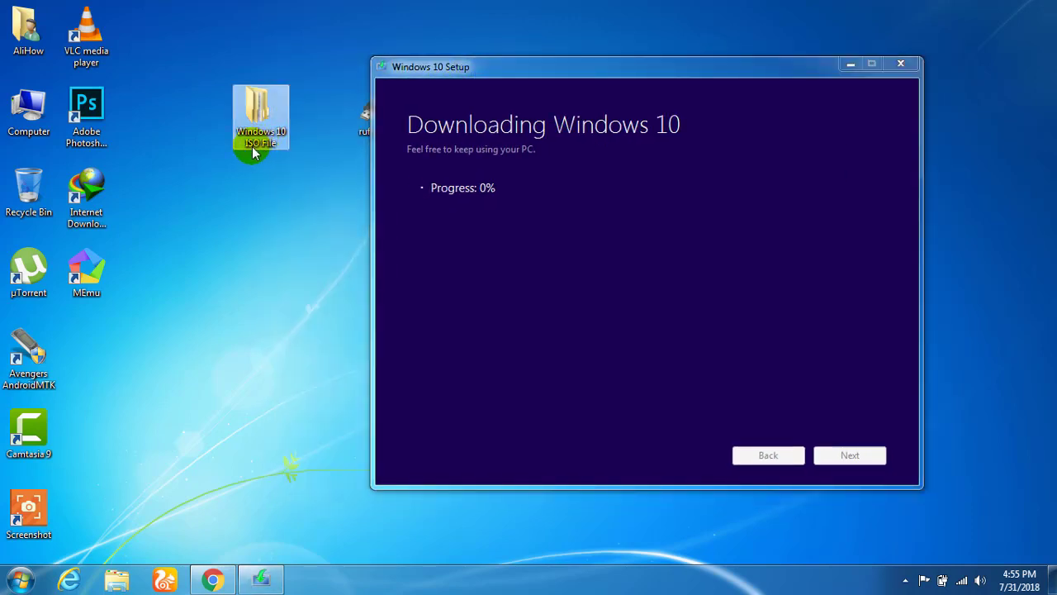
click(260, 116)
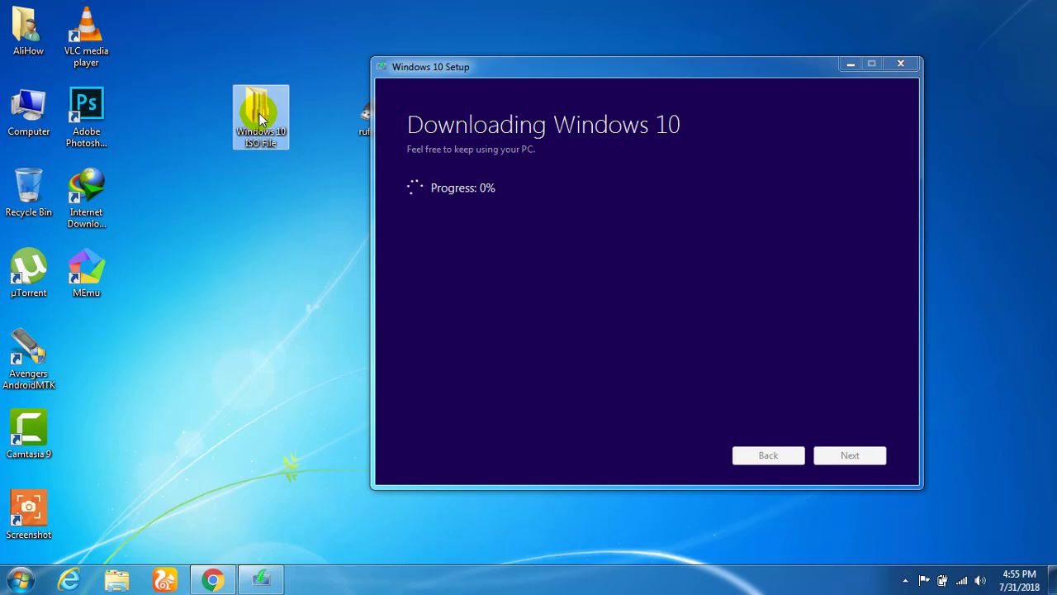
double_click(261, 120)
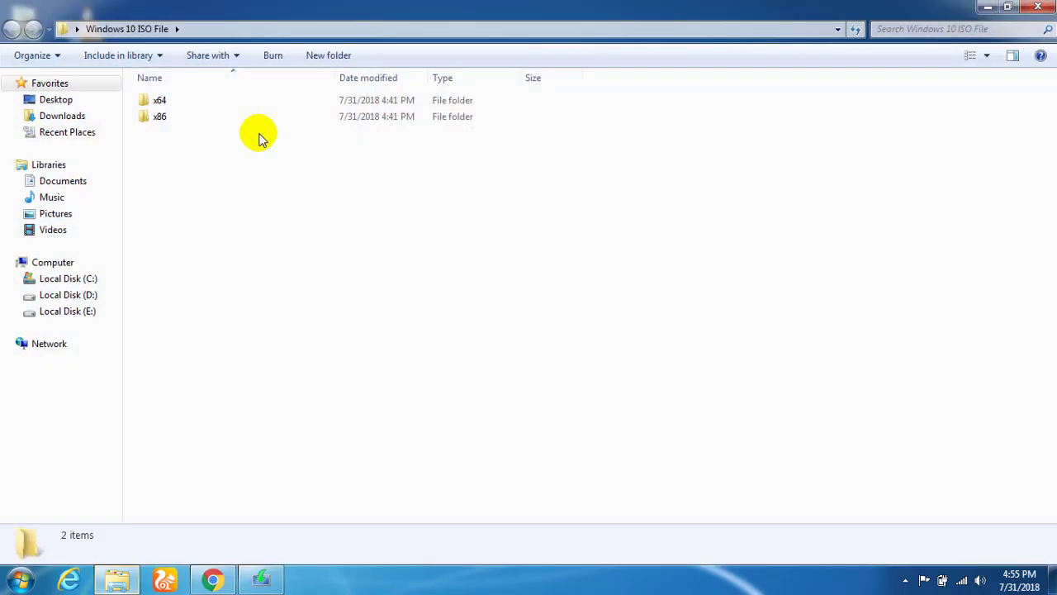
double_click(157, 103)
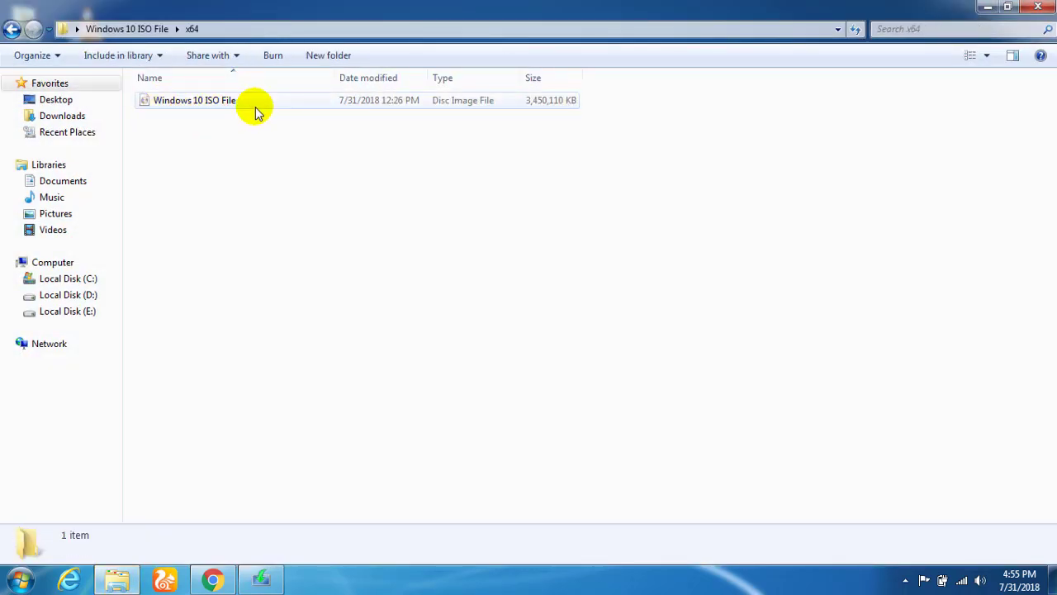
click(1044, 6)
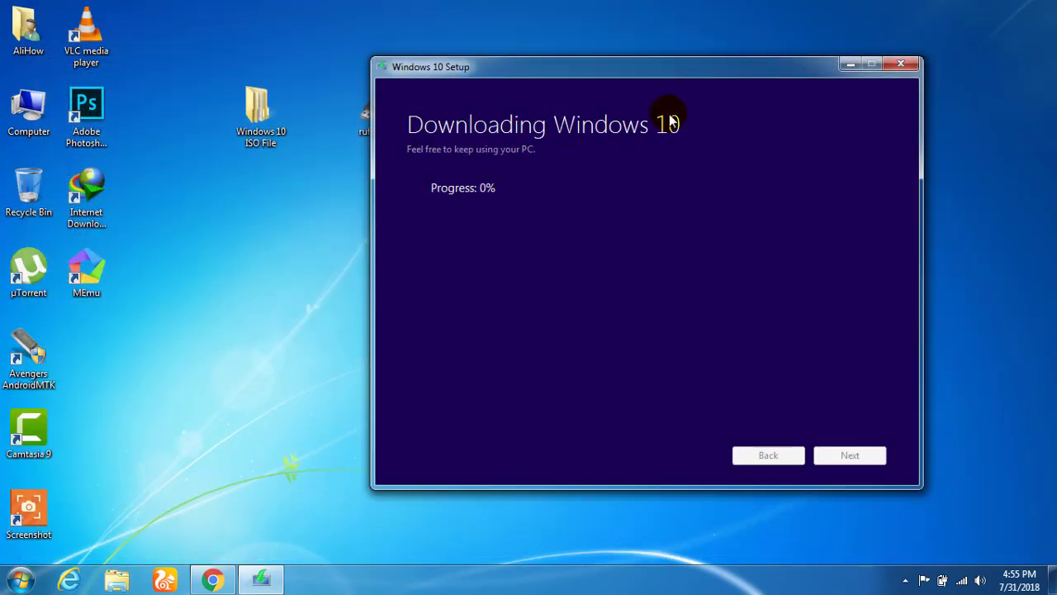
Quit Windows 10 Setup while the download is running.
click(900, 64)
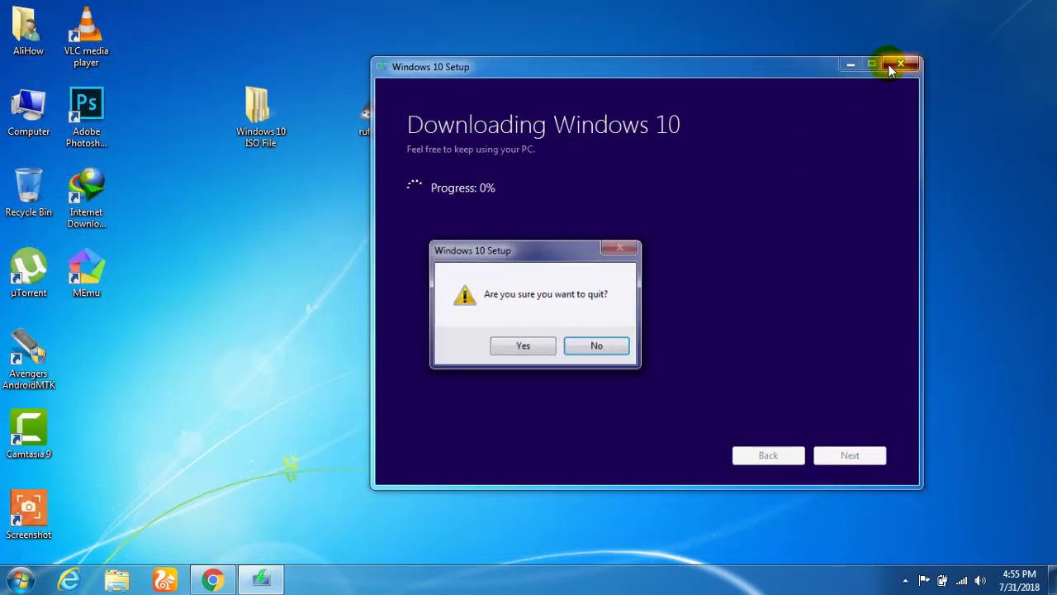
click(521, 347)
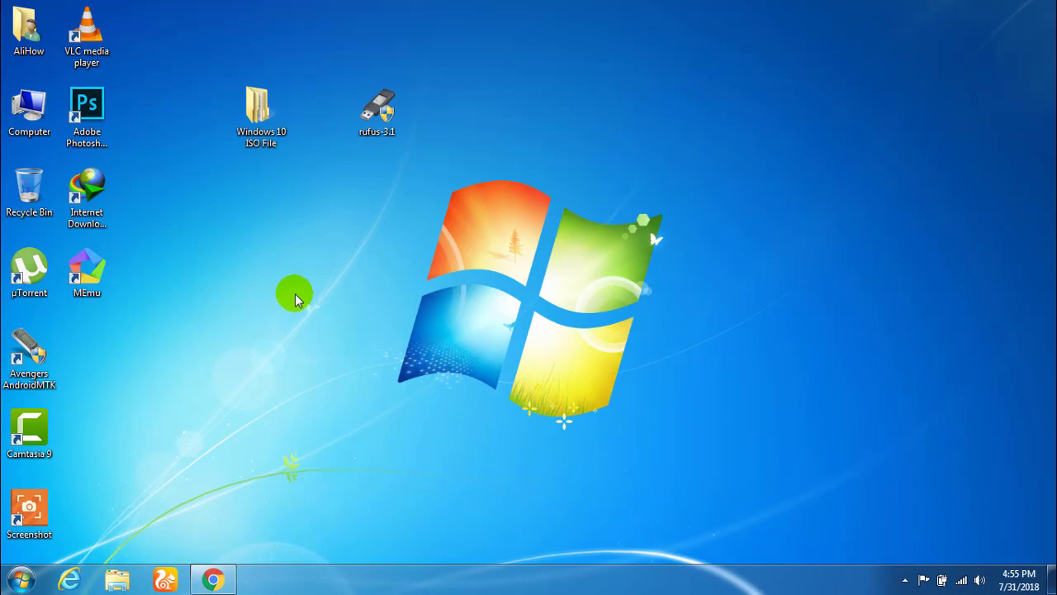
Inspect the contents of Removable Disk (F:) through Computer and close the window.
click(29, 120)
double_click(29, 120)
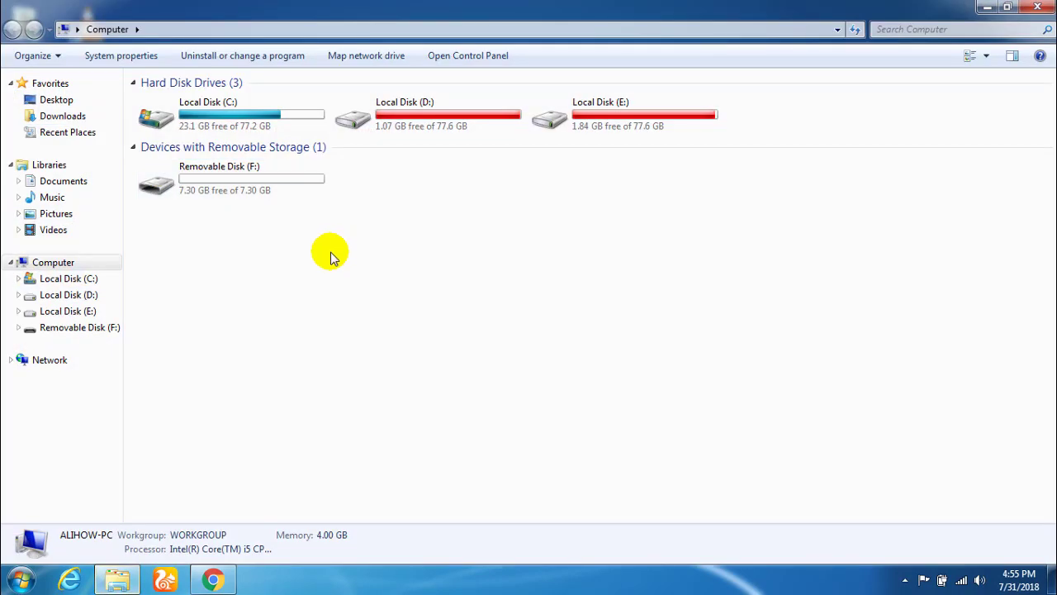
double_click(246, 194)
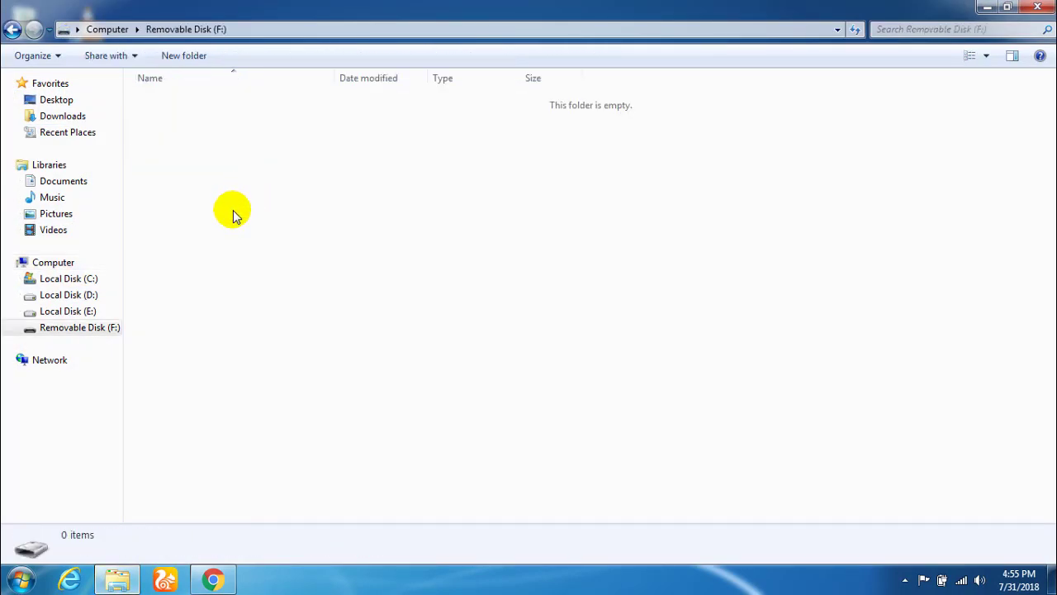
click(1038, 7)
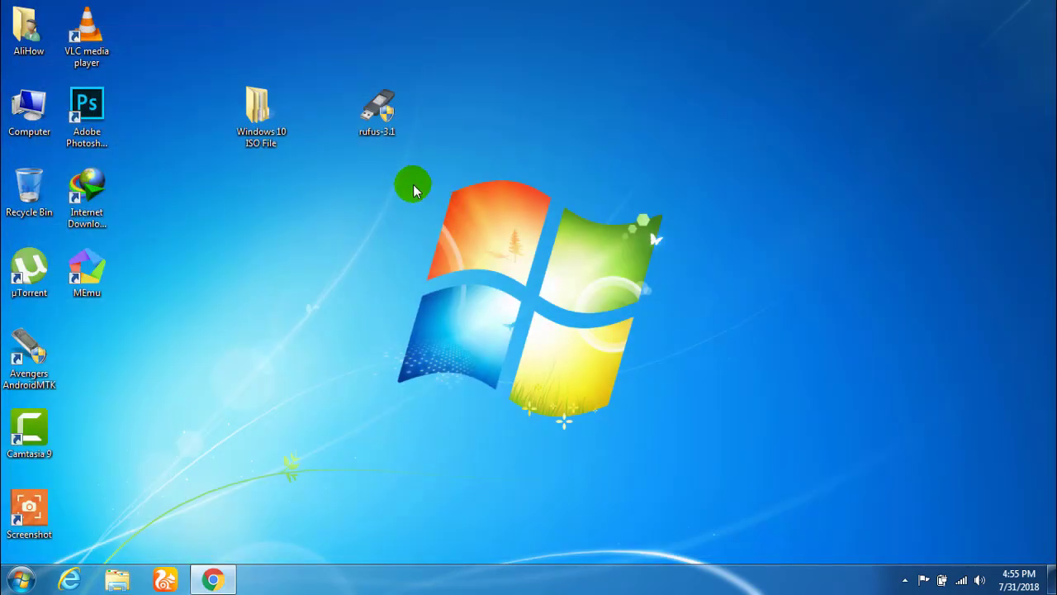
Launch rufus-3.1 from the desktop and keep NO_LABEL (F:) [7.9GB] as the device.
double_click(373, 116)
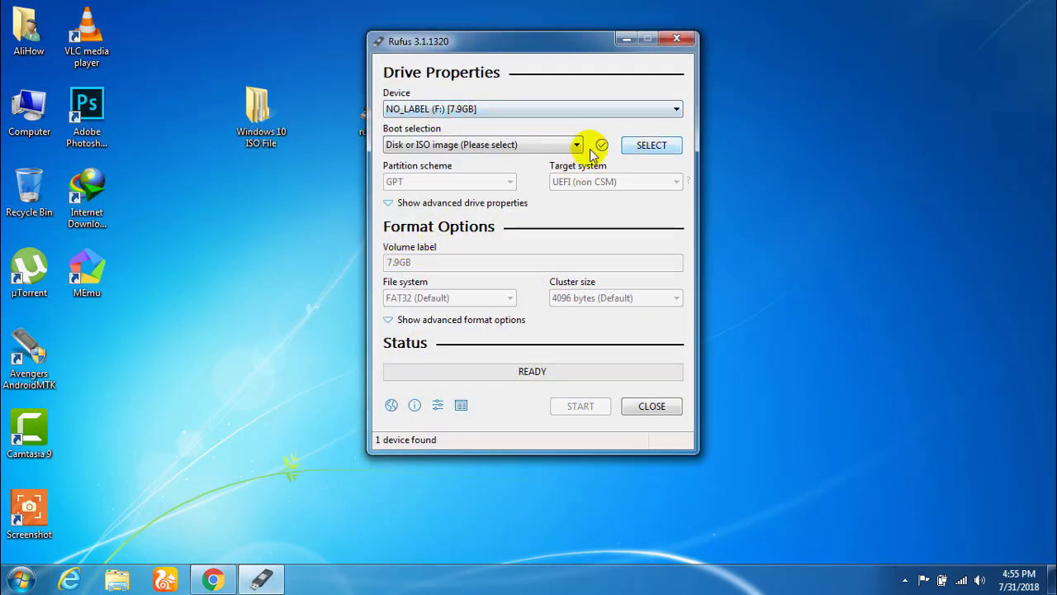
click(500, 109)
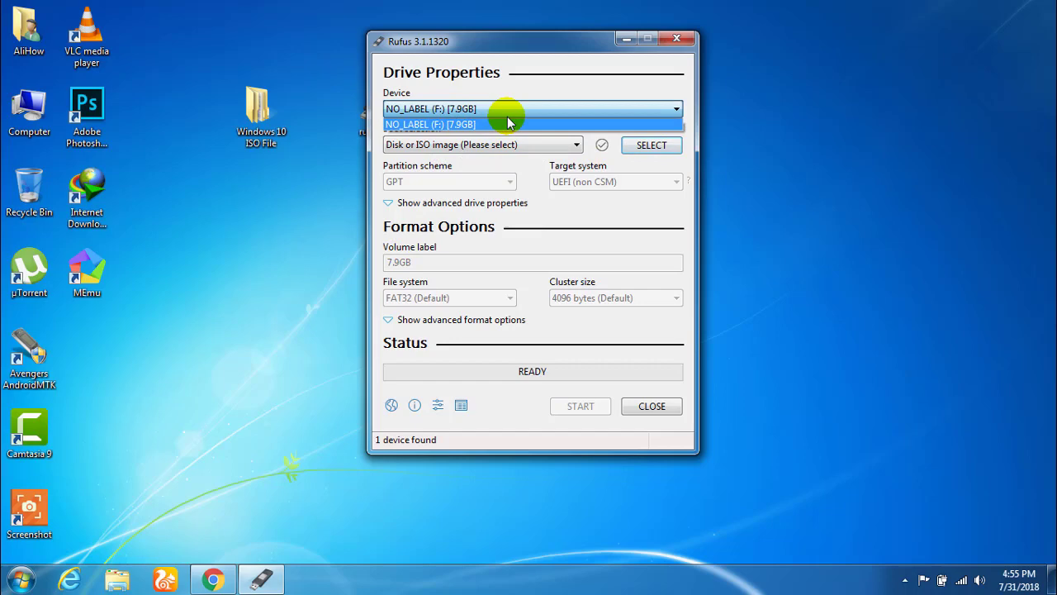
click(649, 156)
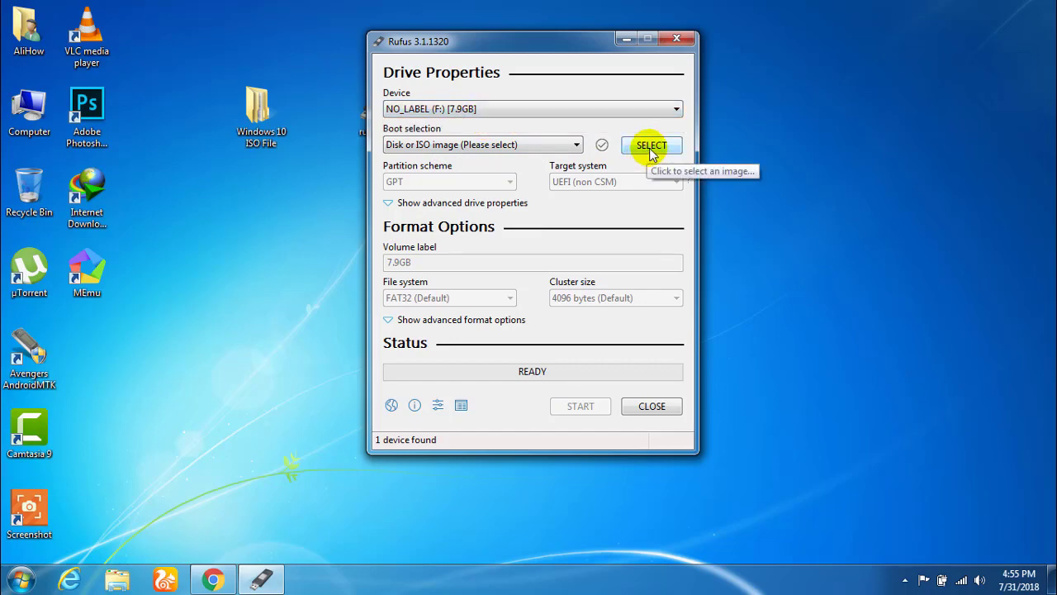
Load the disc image Windows 10 ISO File from the x64 subfolder of the desktop folder Windows 10 ISO File as the boot selection.
click(649, 149)
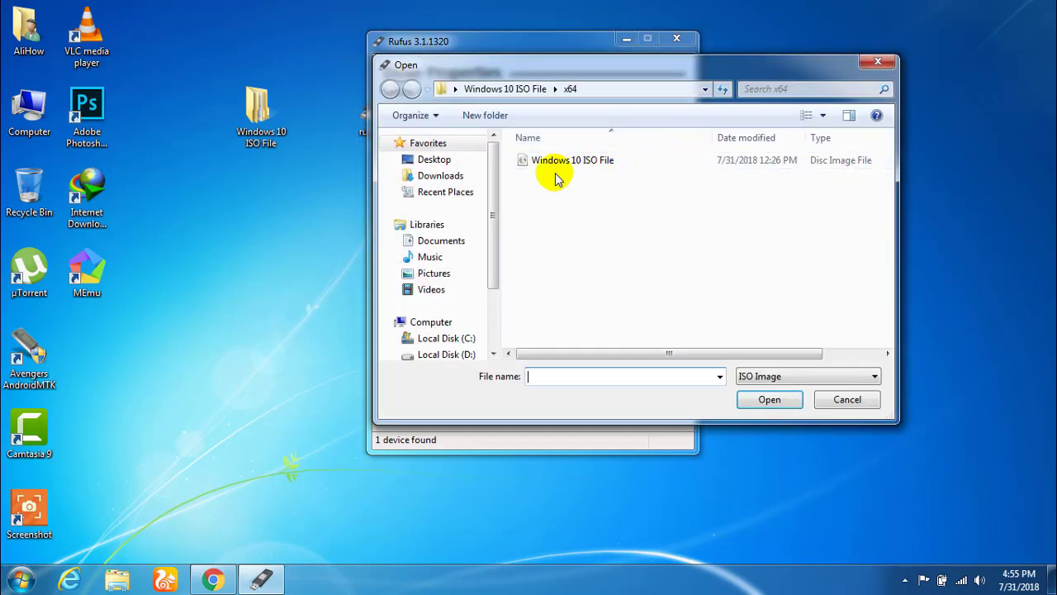
click(437, 159)
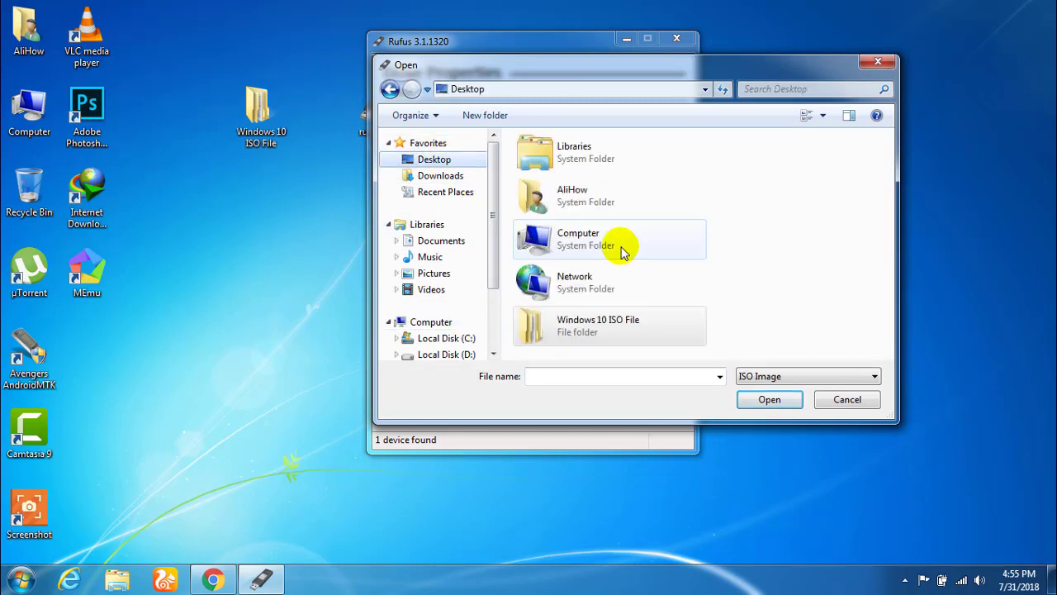
click(613, 324)
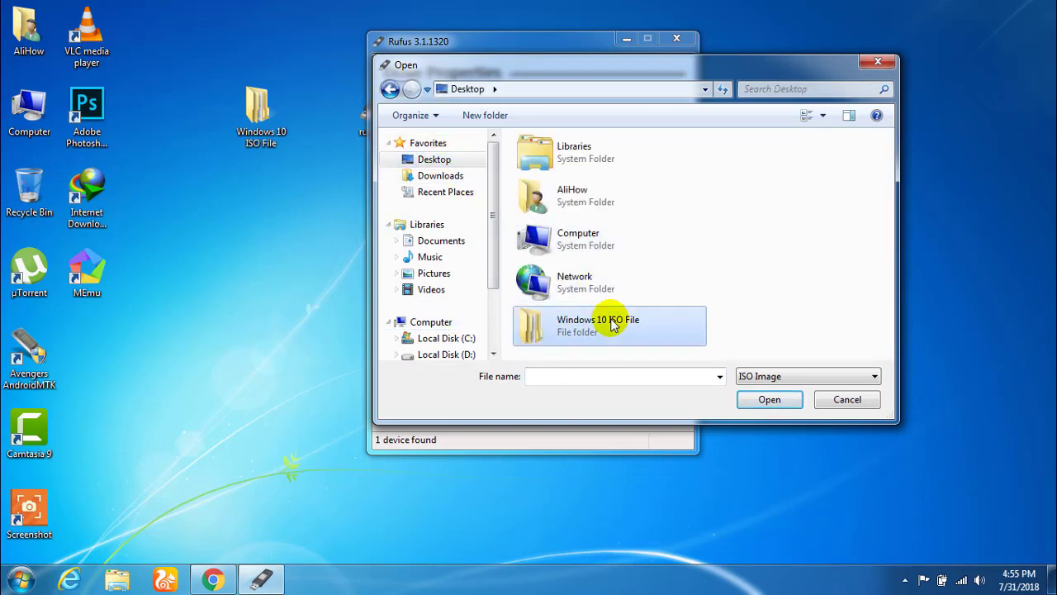
double_click(596, 328)
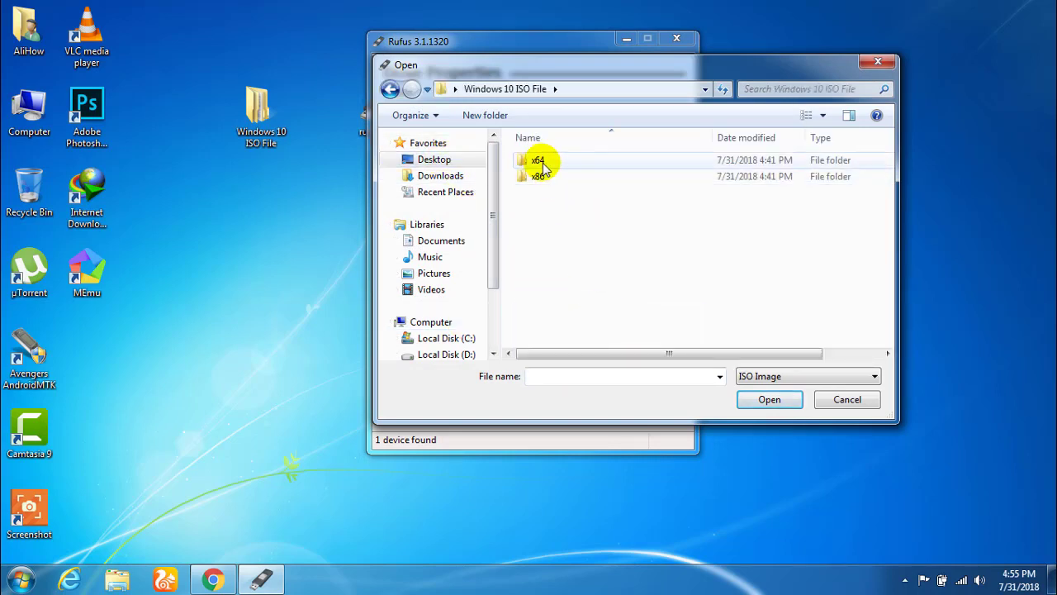
double_click(540, 166)
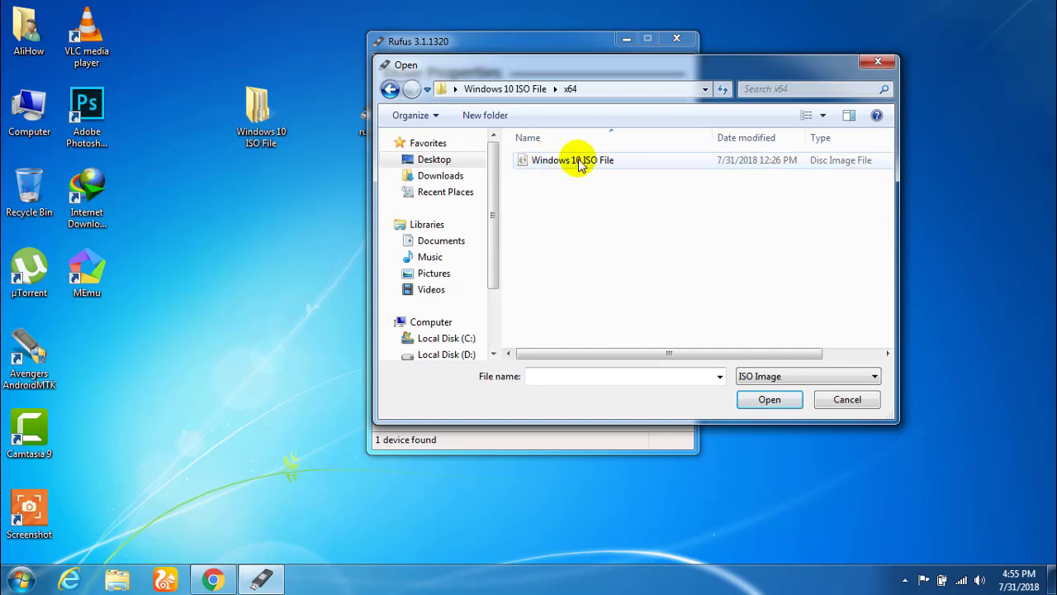
double_click(578, 162)
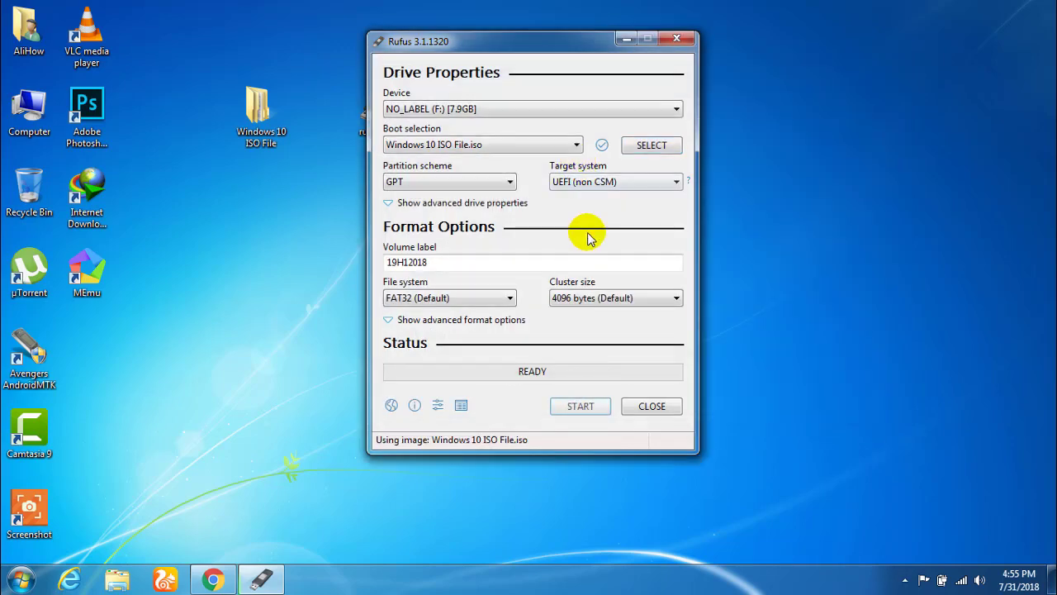
Set the file system to NTFS and keep the cluster size at 4096 bytes (Default).
click(500, 299)
click(450, 324)
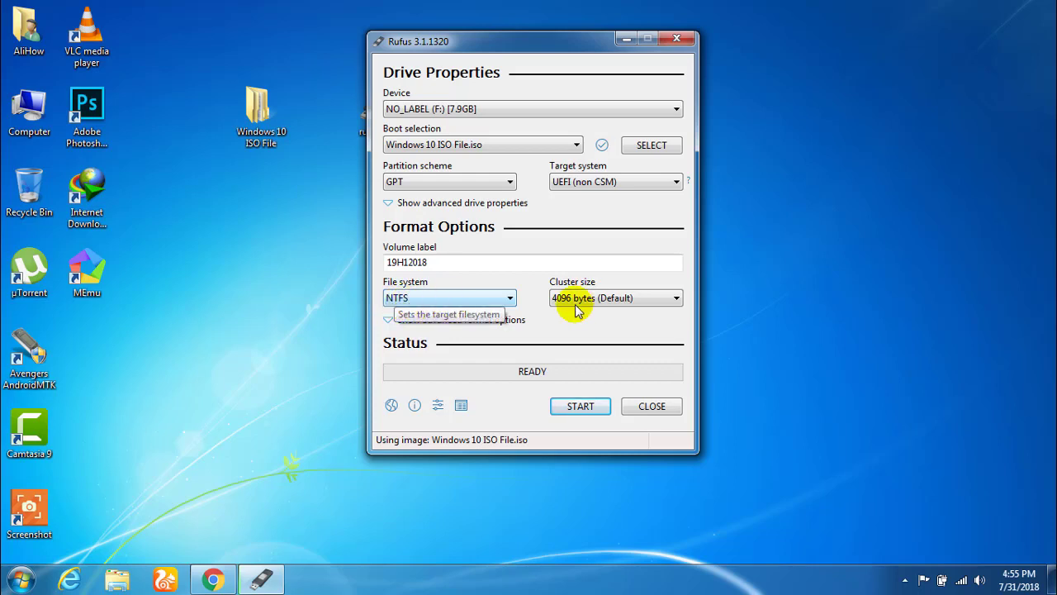
click(676, 300)
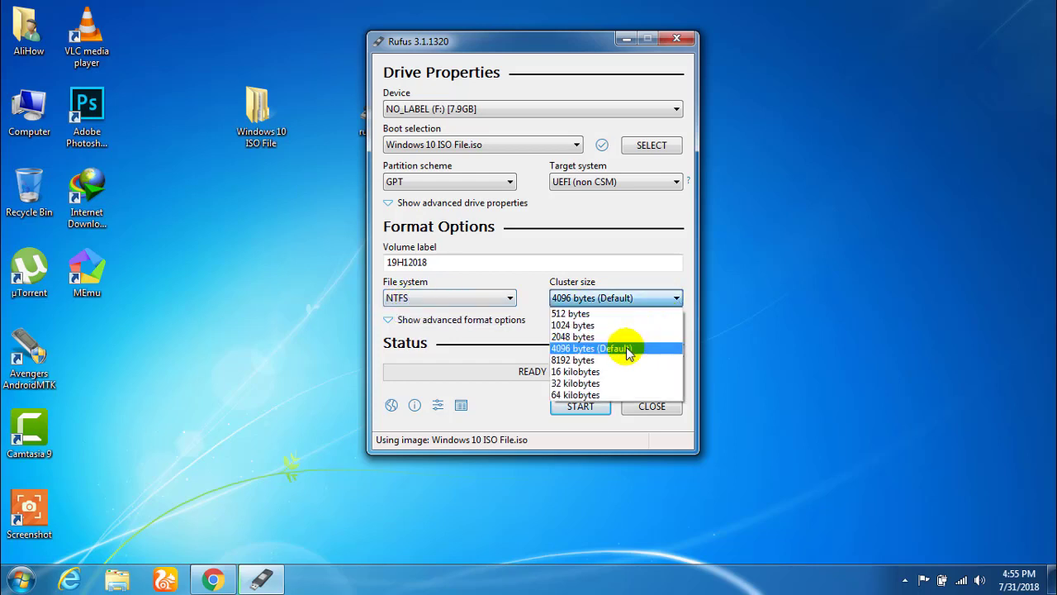
click(606, 344)
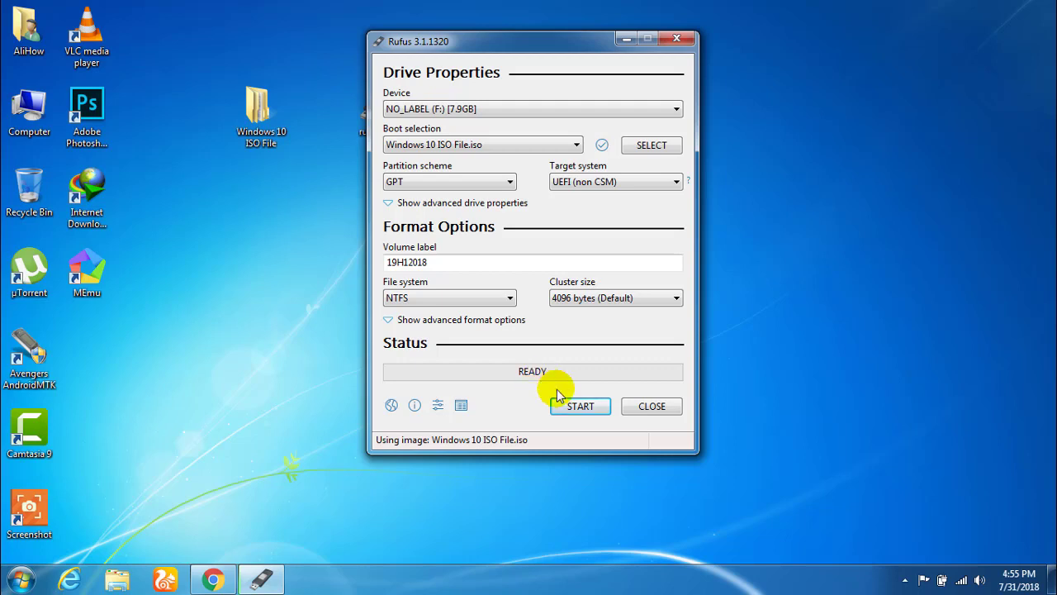
Write the Windows 10 image to the USB drive, accepting the erasure of all its data, and close Rufus when it finishes.
click(580, 405)
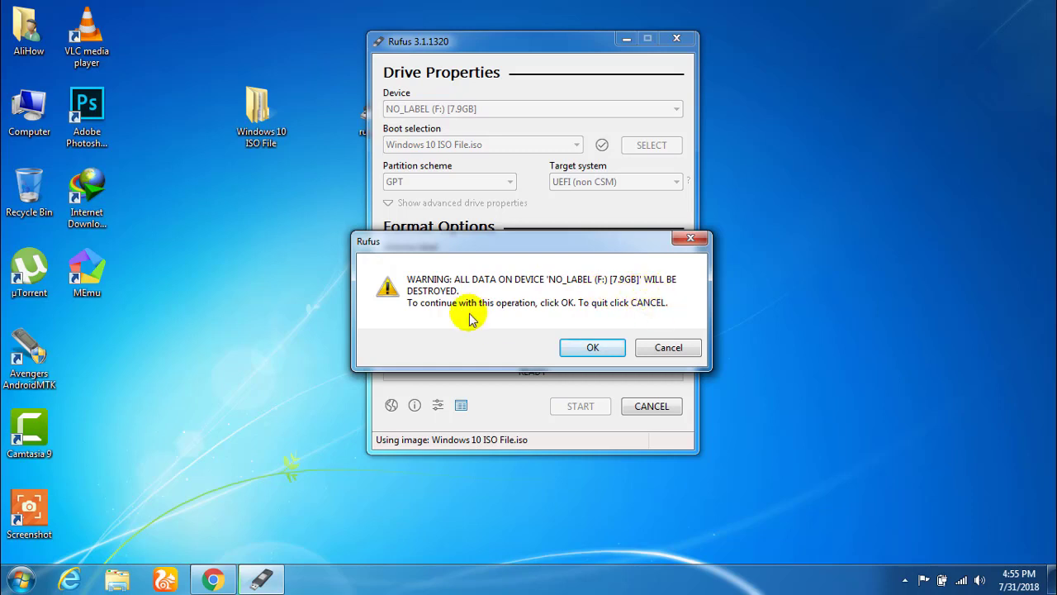
click(591, 347)
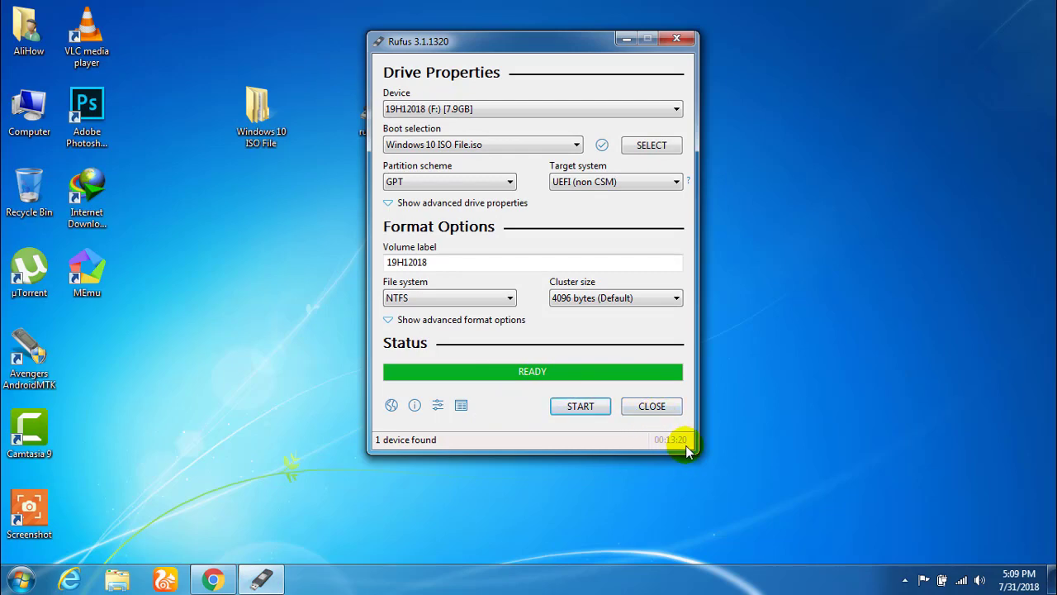
click(656, 410)
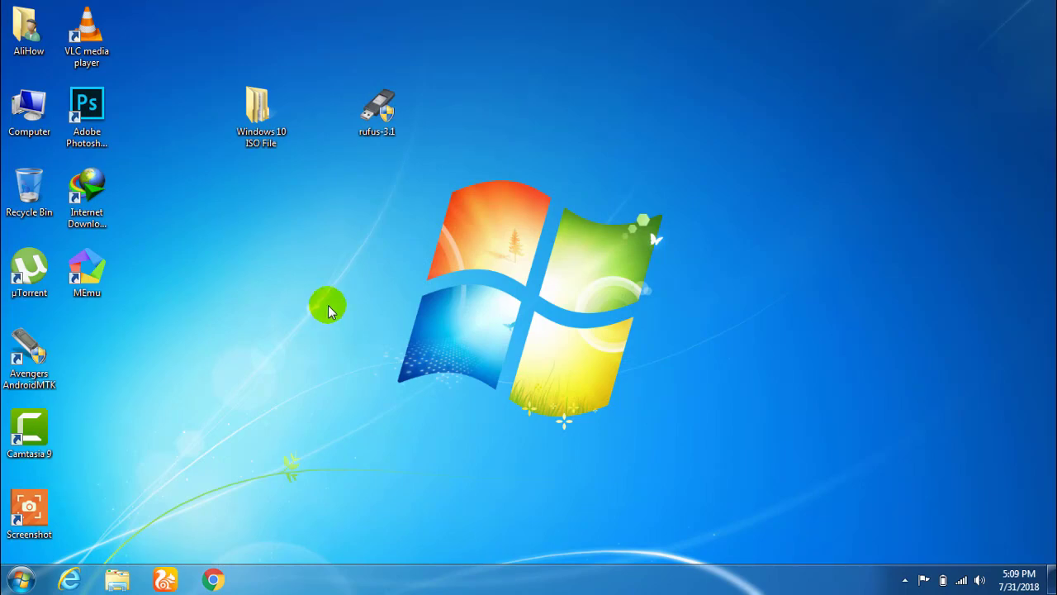
Check the files written to the USB drive 19H12018 (F:) through Computer, and close the window.
double_click(37, 120)
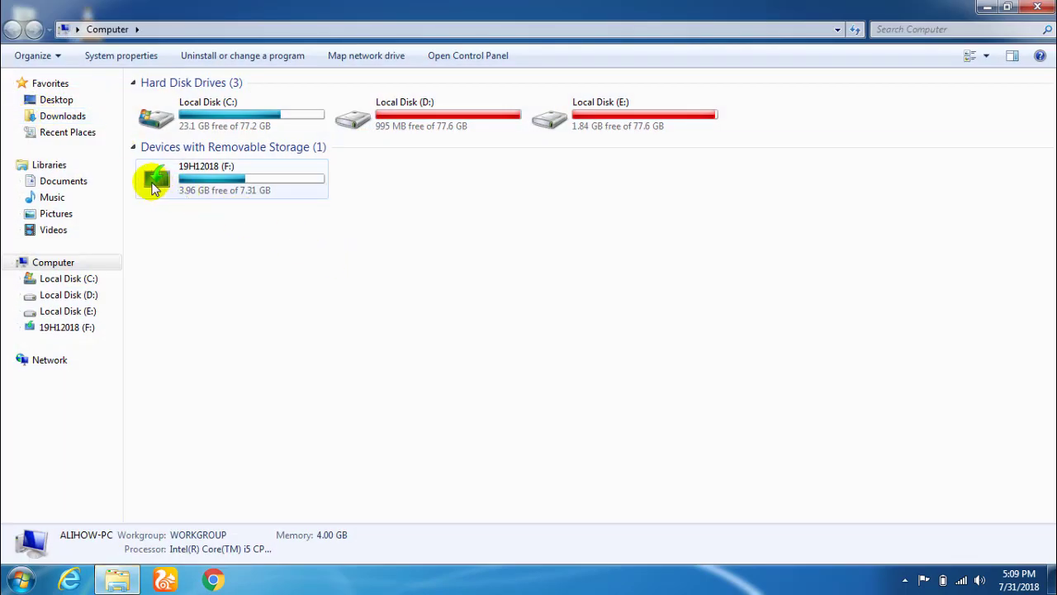
right_click(218, 176)
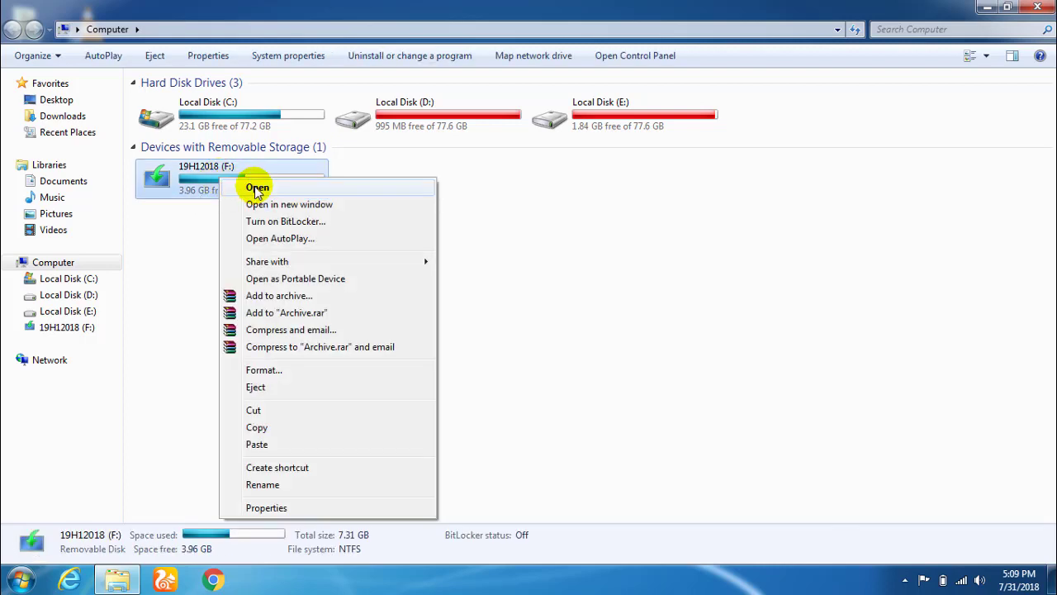
click(257, 189)
drag(202, 312, 182, 99)
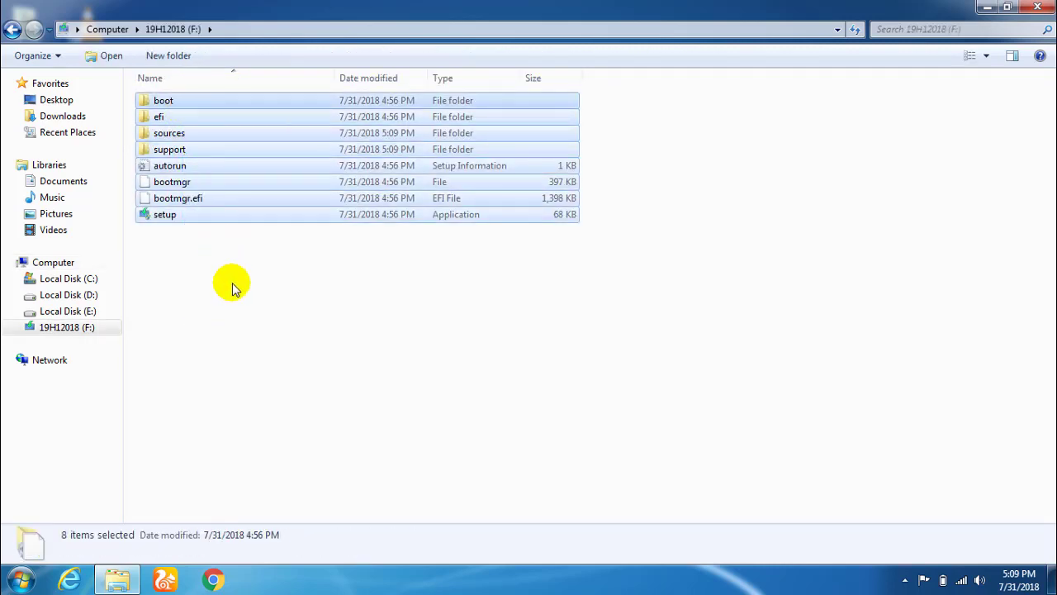
click(232, 287)
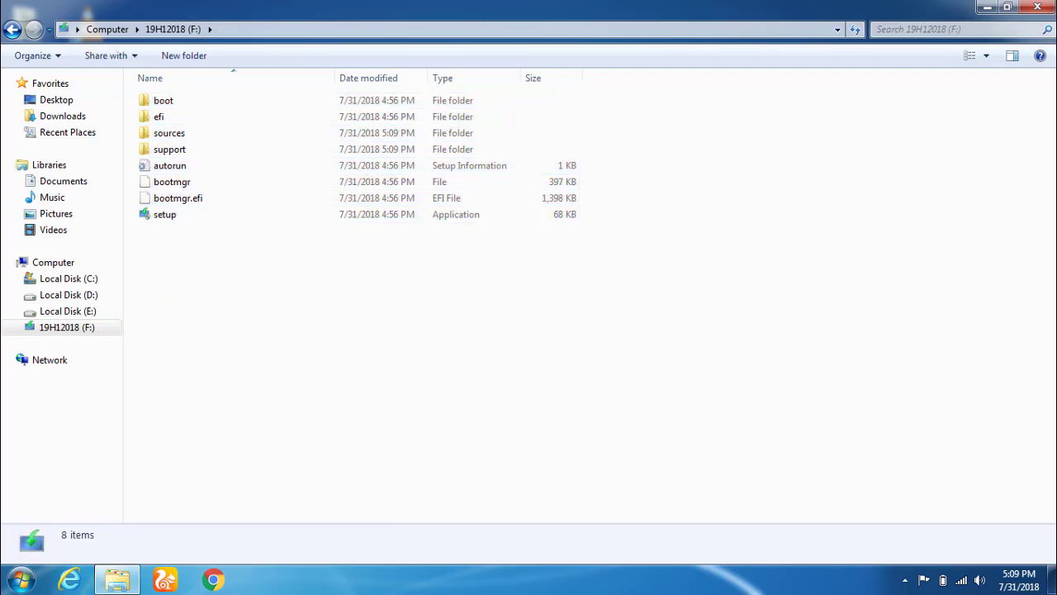
click(1033, 10)
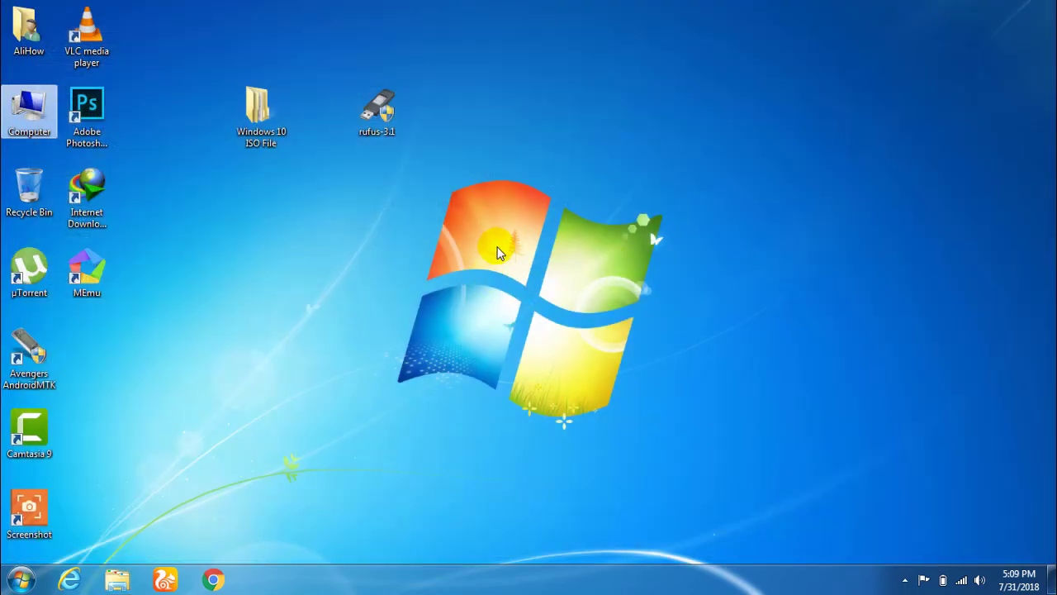